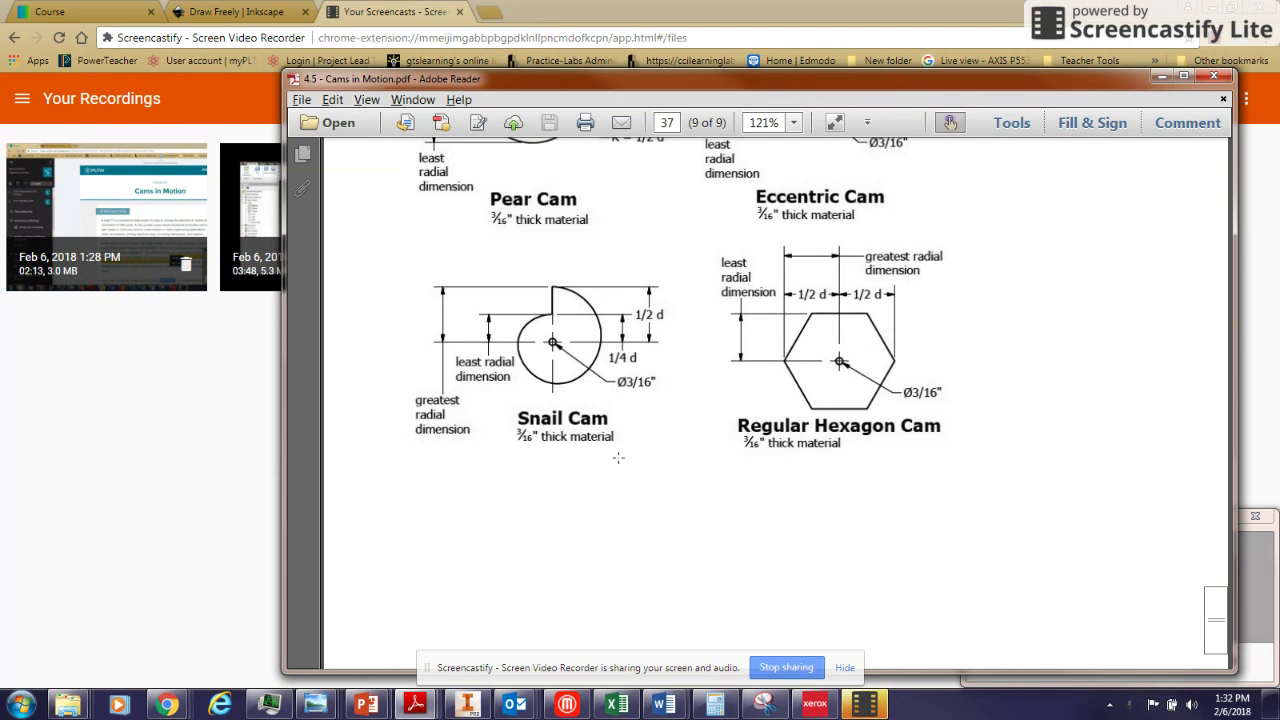
Step: After reviewing the Snail Cam drawing, switch to the empty Inventor part file Part16
key(alt+Tab)
key(alt+Tab)
key(alt+Tab)
key(alt+Tab)
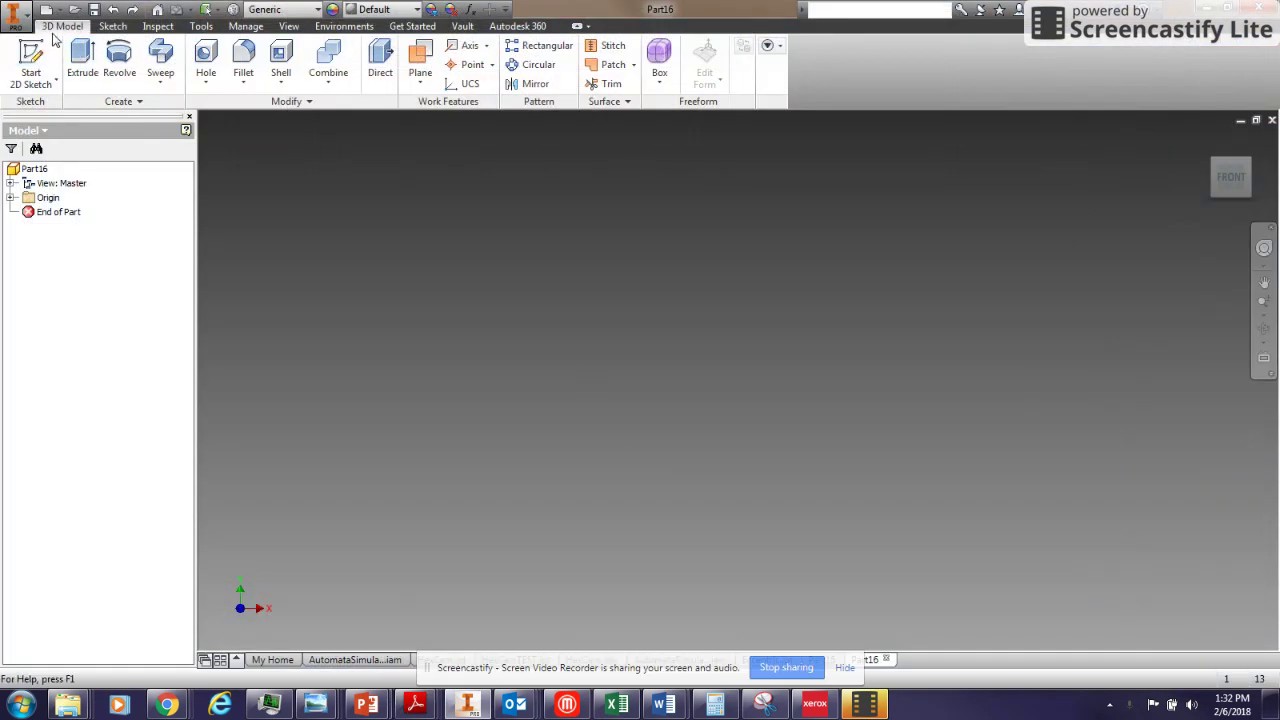
Step: Start a sketch on the XY plane and draw a 2 in diameter circle
click(31, 56)
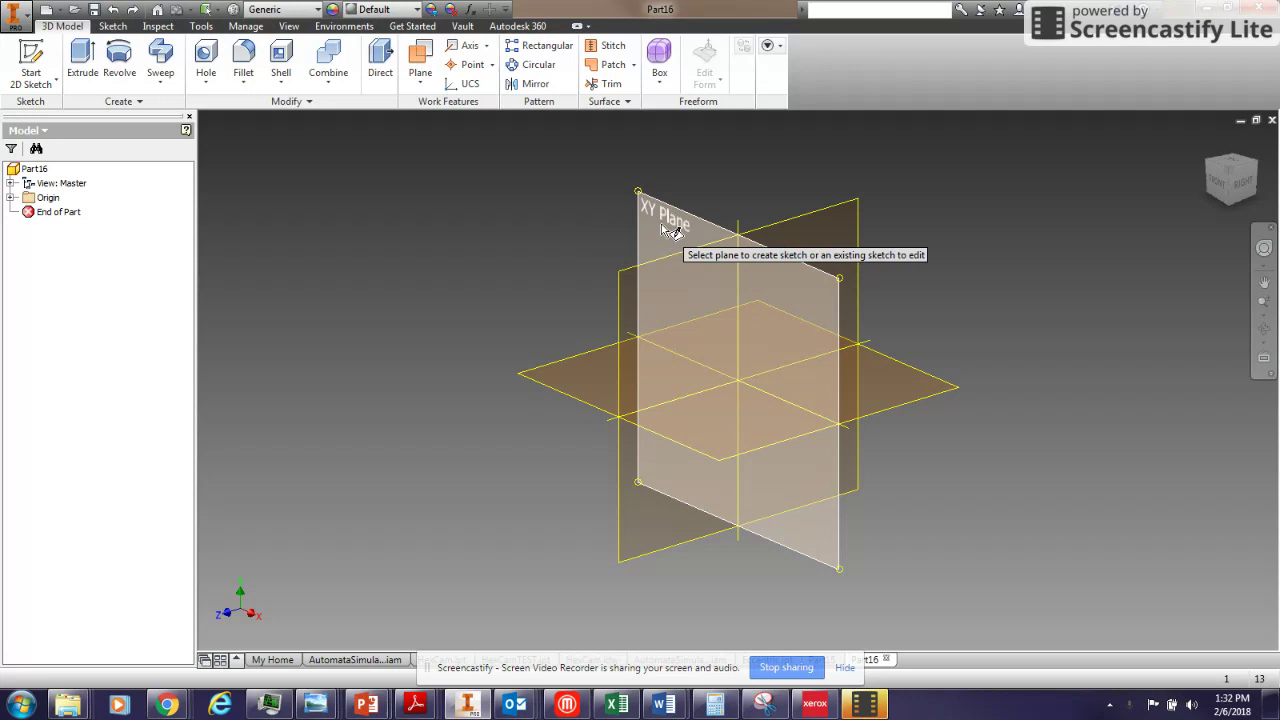
click(660, 223)
click(127, 60)
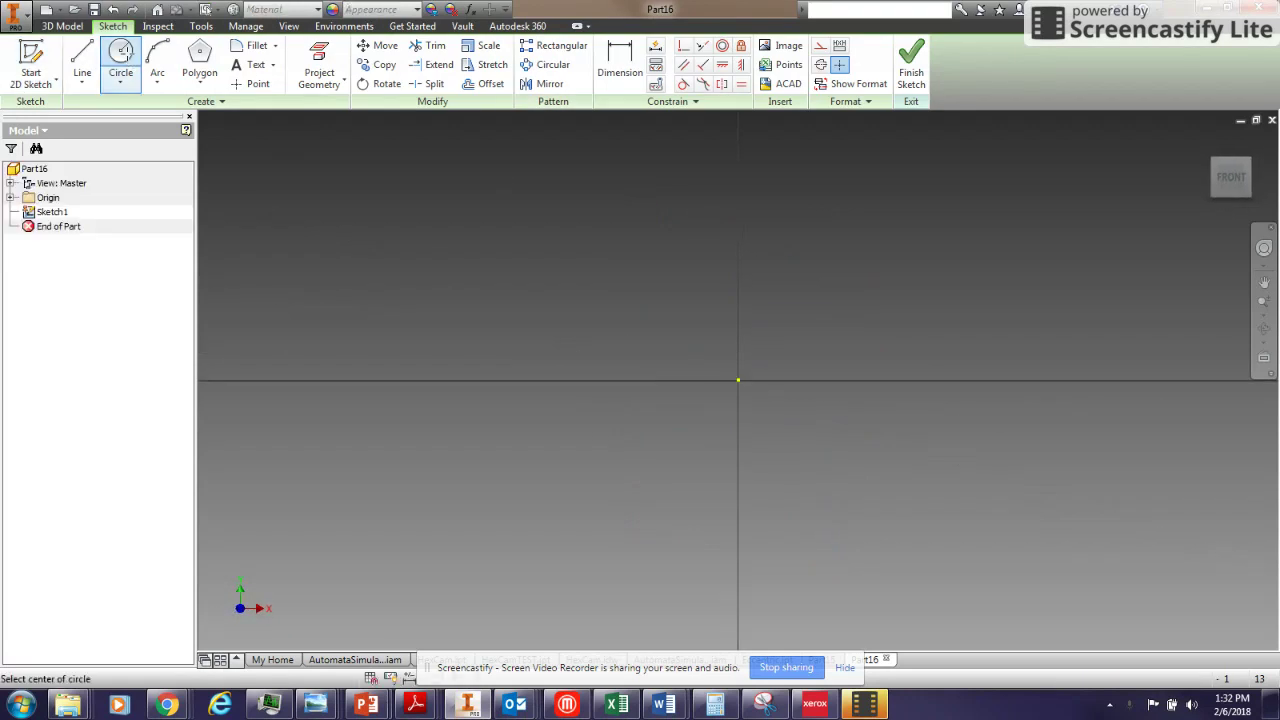
click(564, 354)
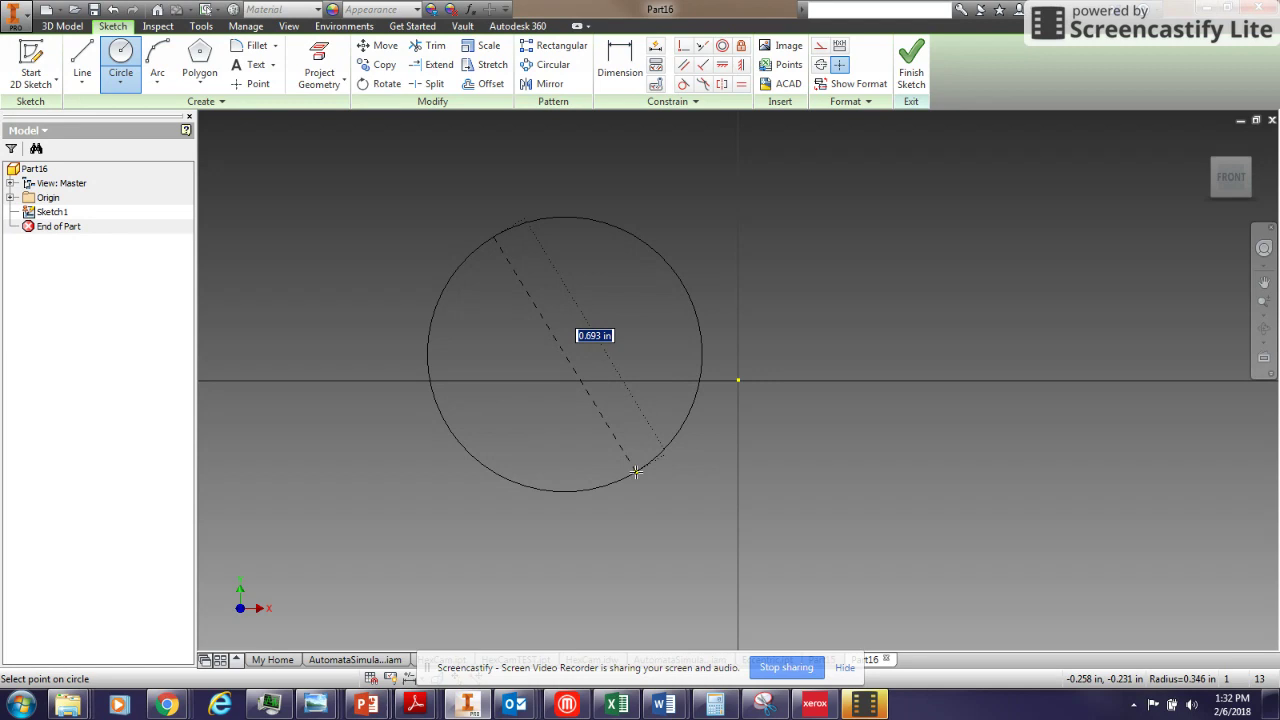
text(2)
key(Return)
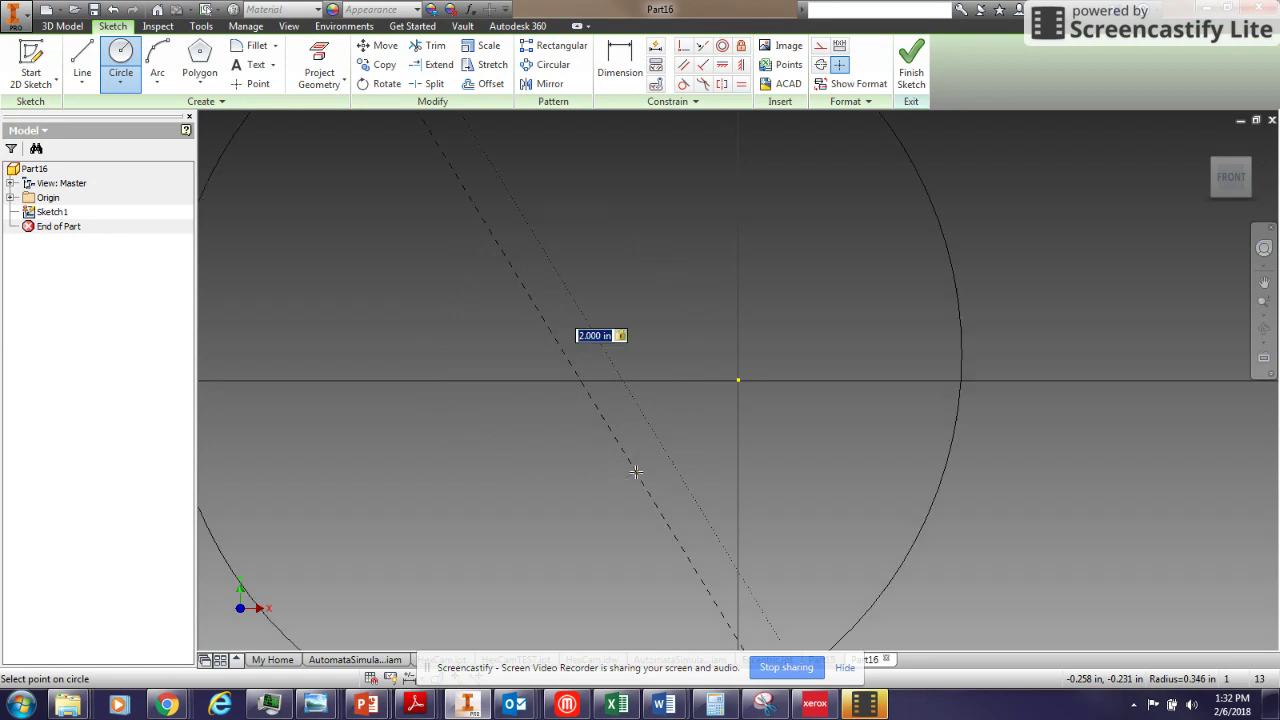
Step: Fit the 2.000 circle in view and add a smaller circle at the same centre
click(1233, 183)
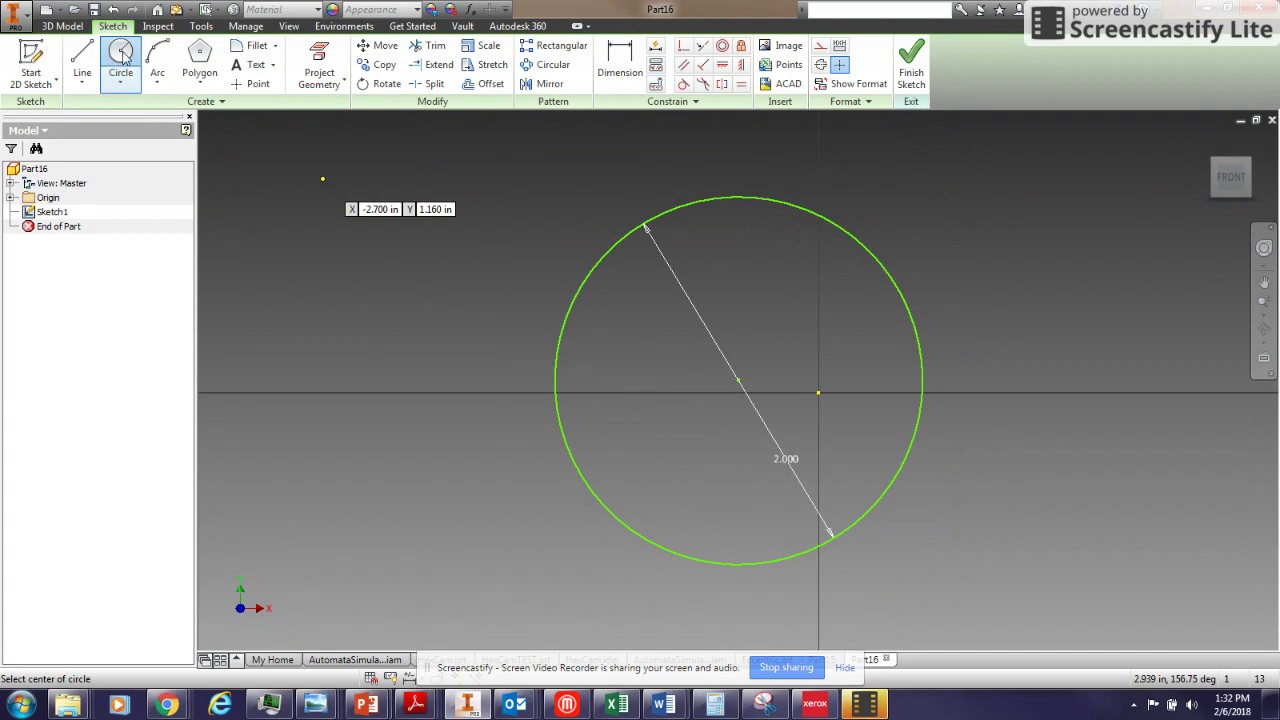
click(738, 380)
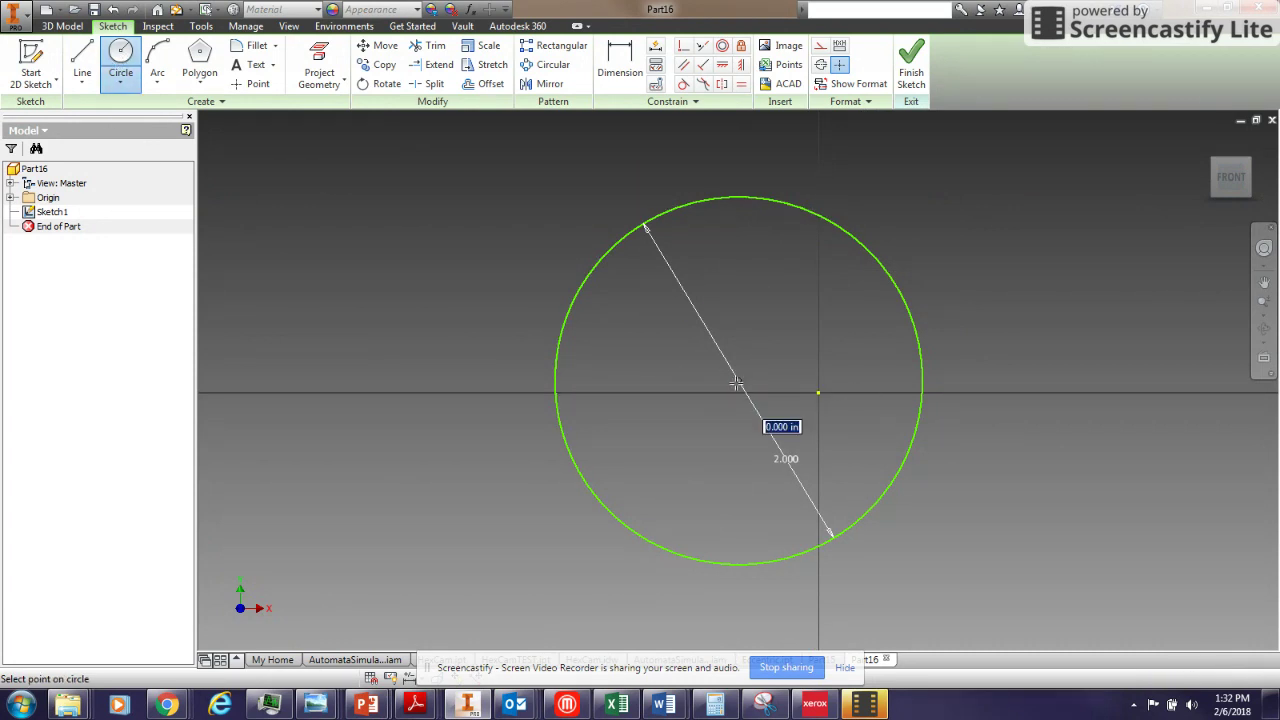
click(768, 310)
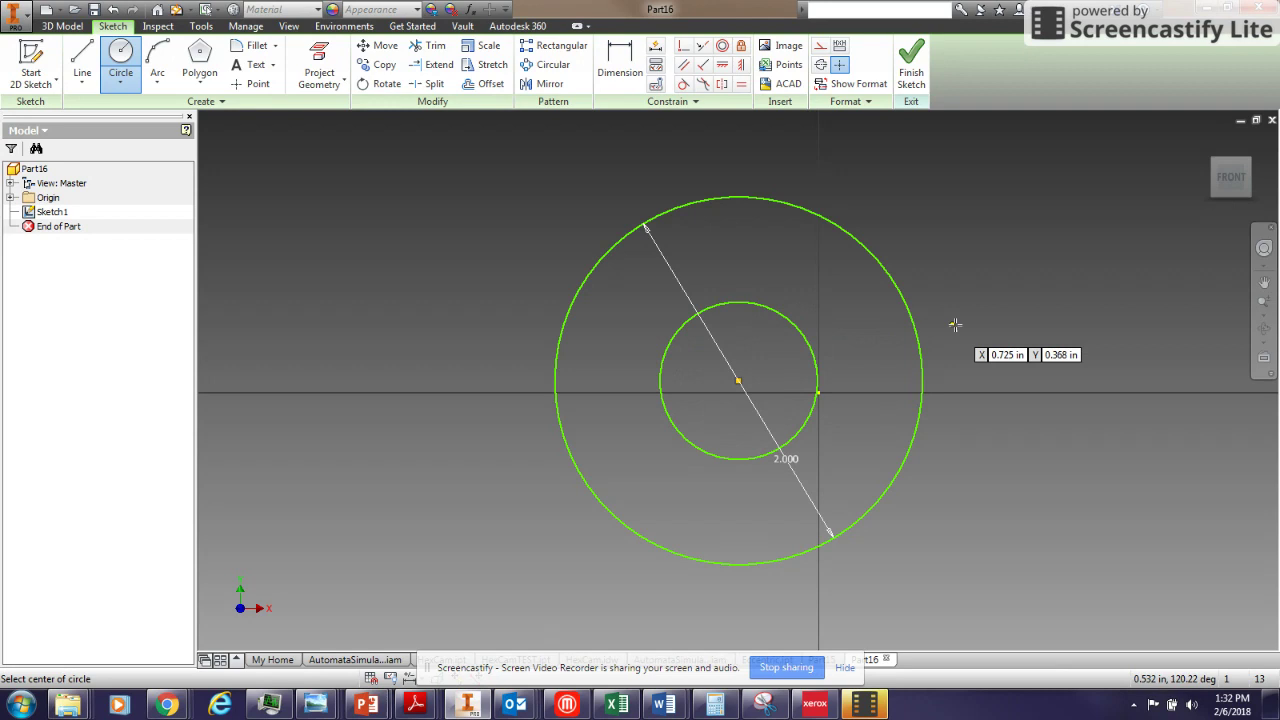
Step: Bring the Snail Cam PDF forward to check the cam's proportions
key(alt+Tab)
key(alt+Tab)
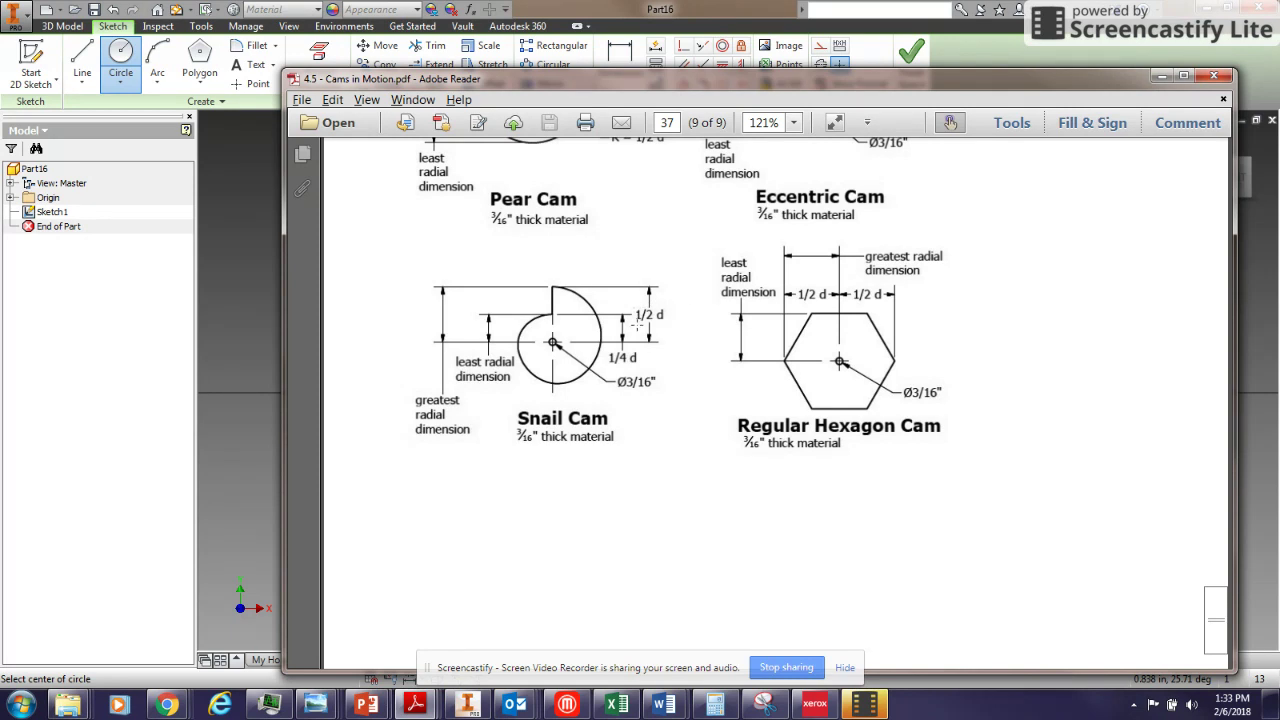
Step: Return to the Inventor sketch holding the 2.000 in and inner circles
key(alt+Tab)
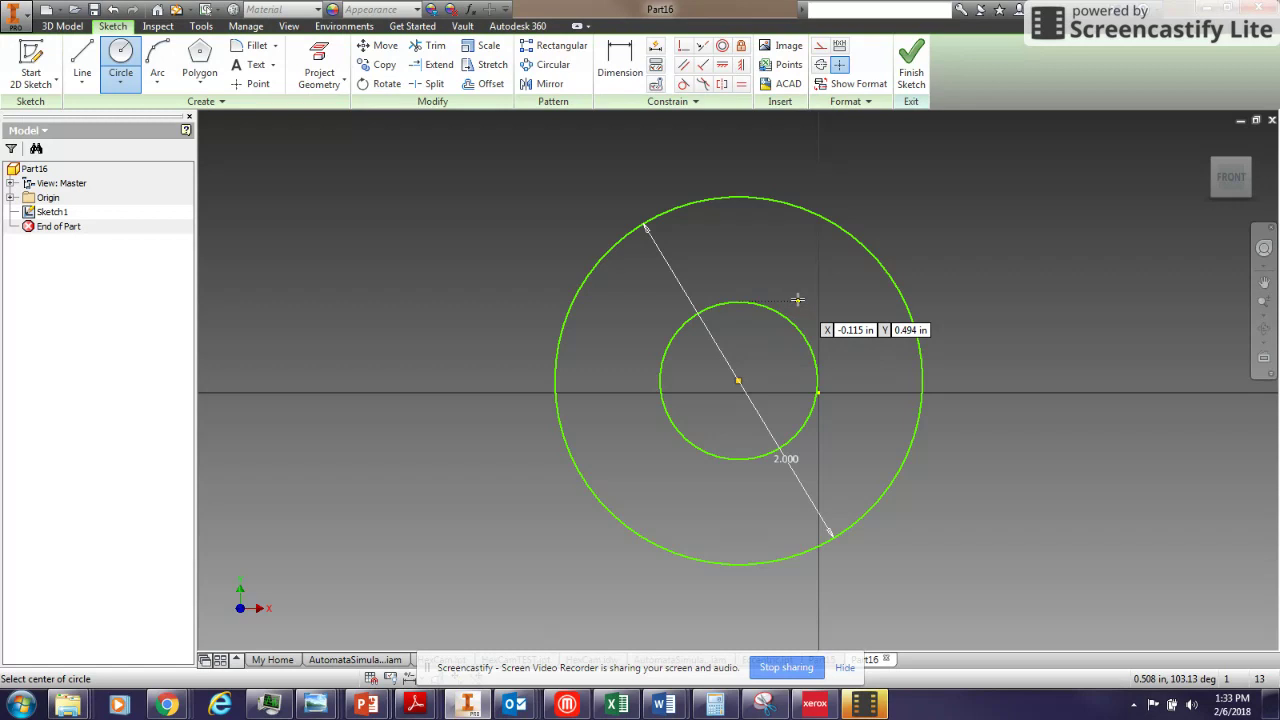
Step: Dimension the inner circle's diameter as d0/2, making it 1.000 in
click(619, 64)
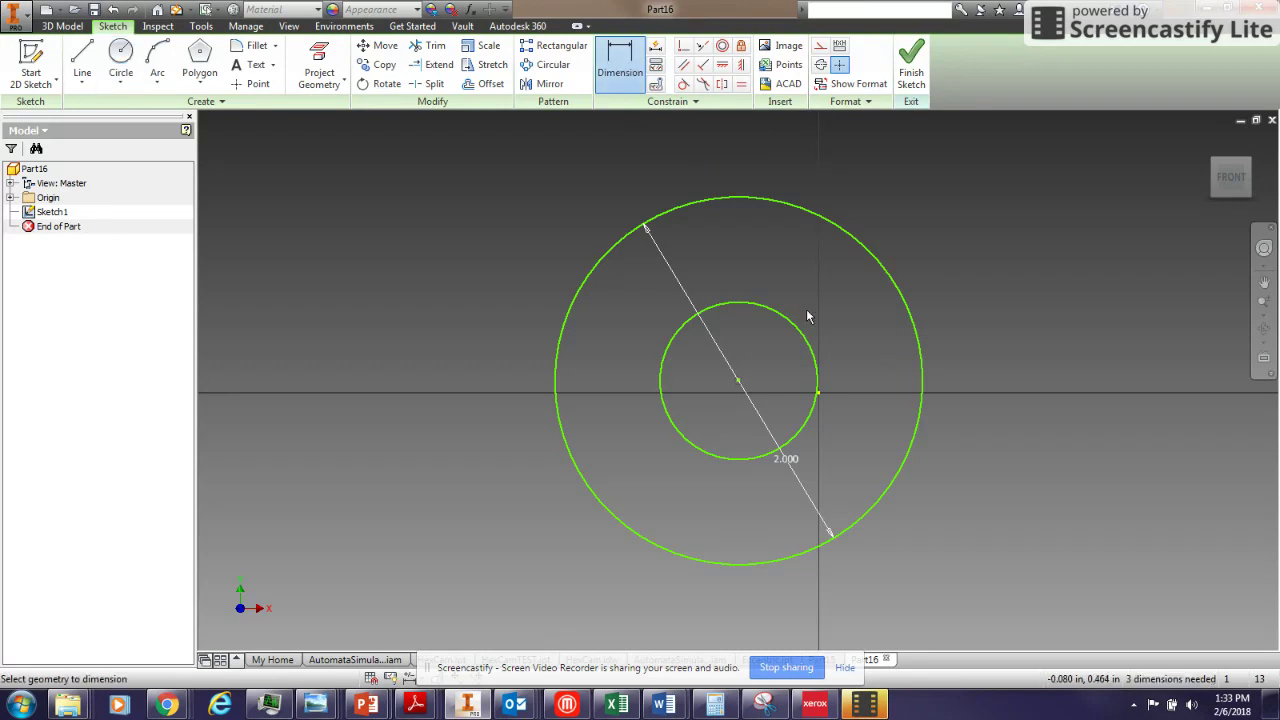
click(803, 337)
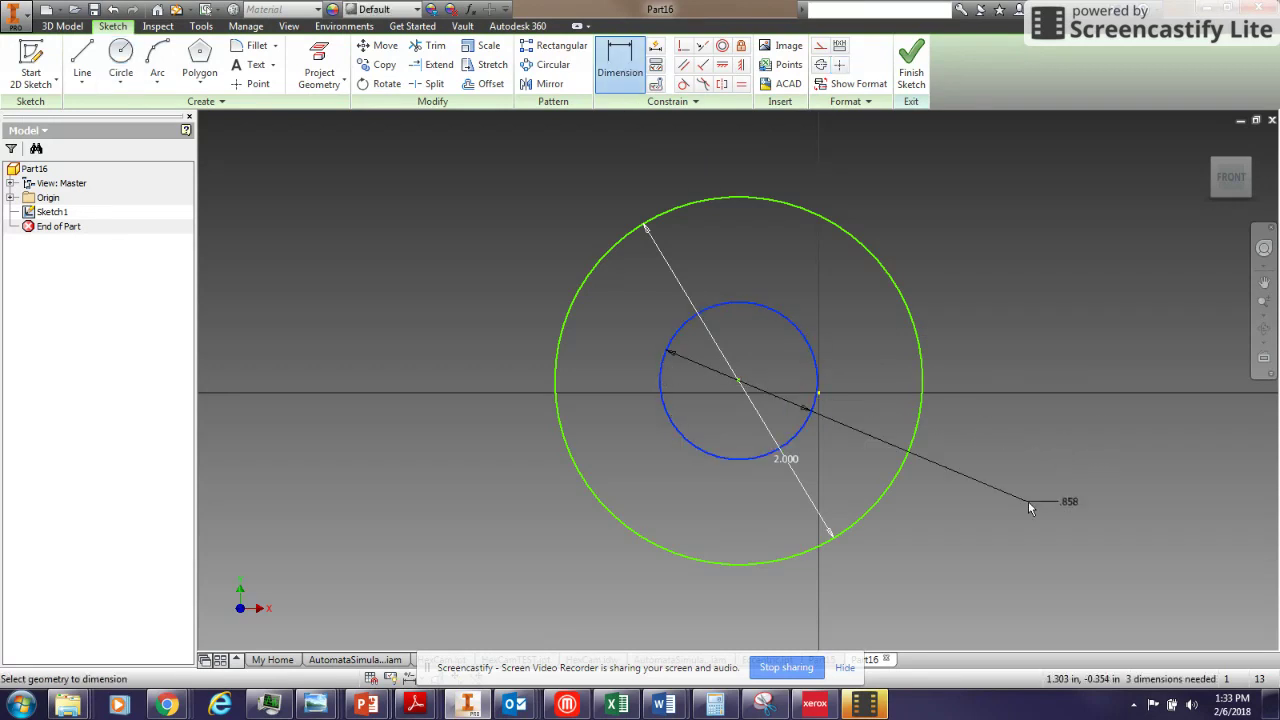
click(1021, 527)
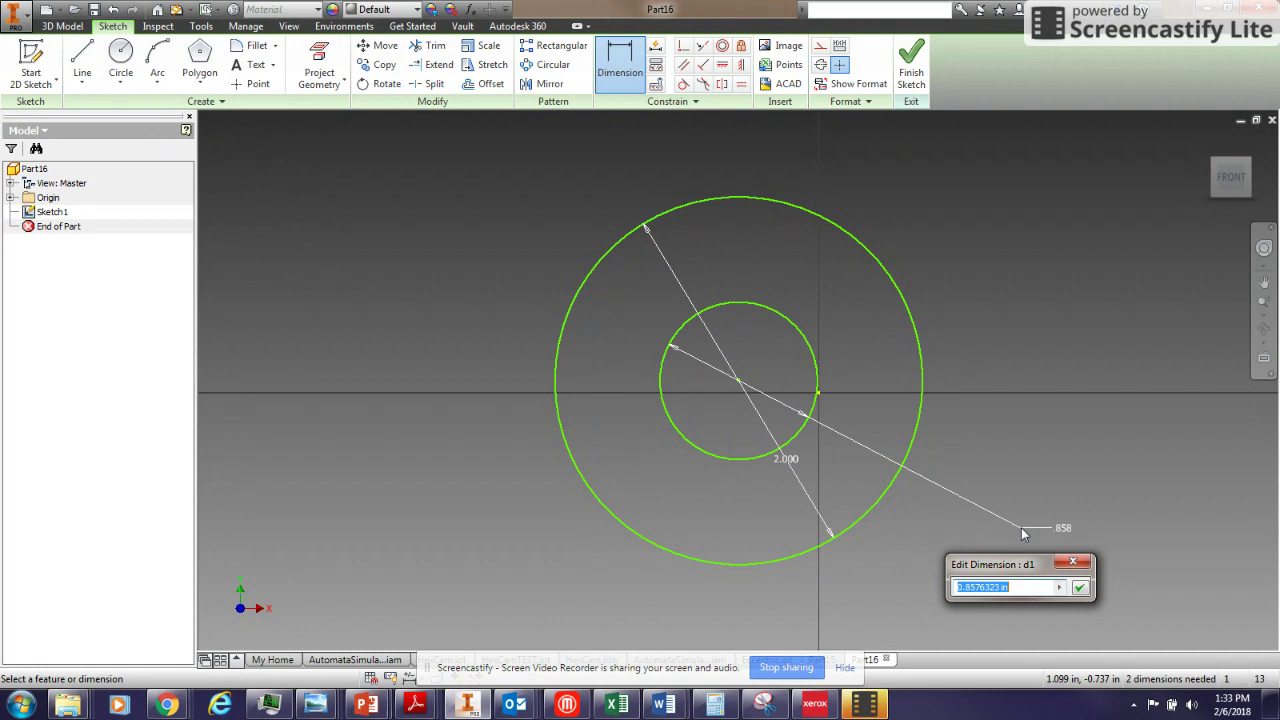
click(790, 459)
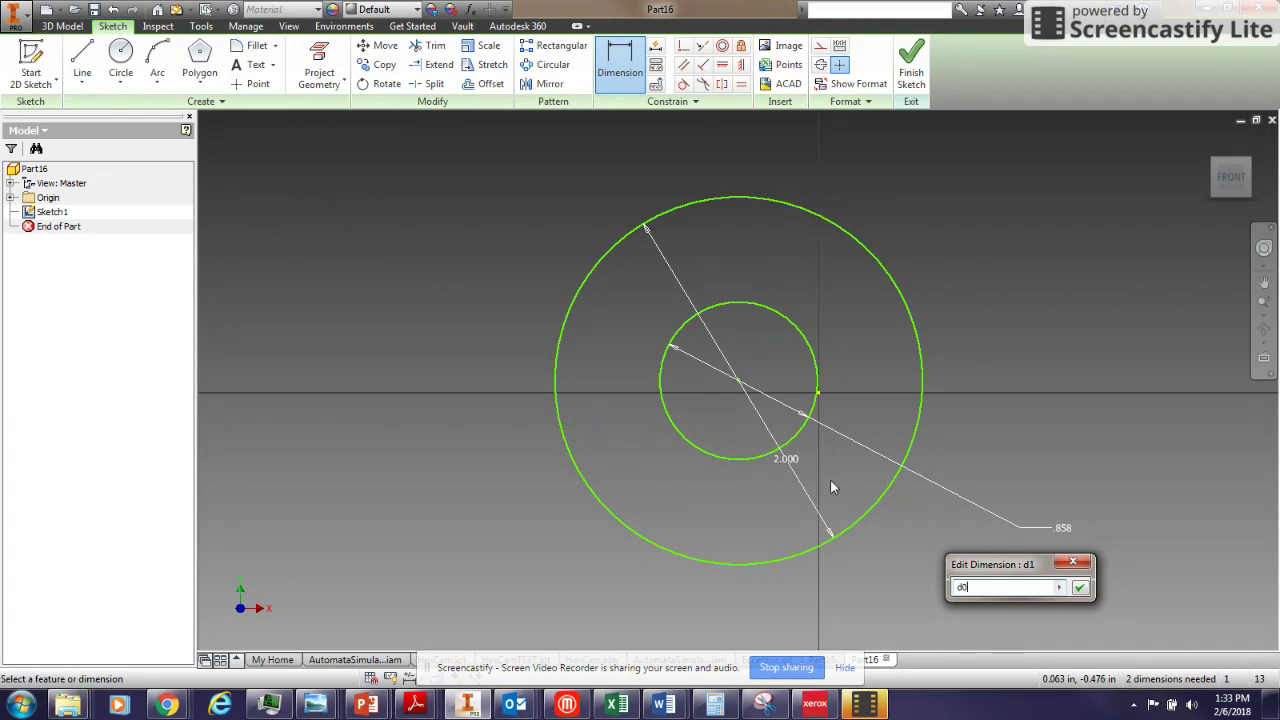
text(/2)
key(Return)
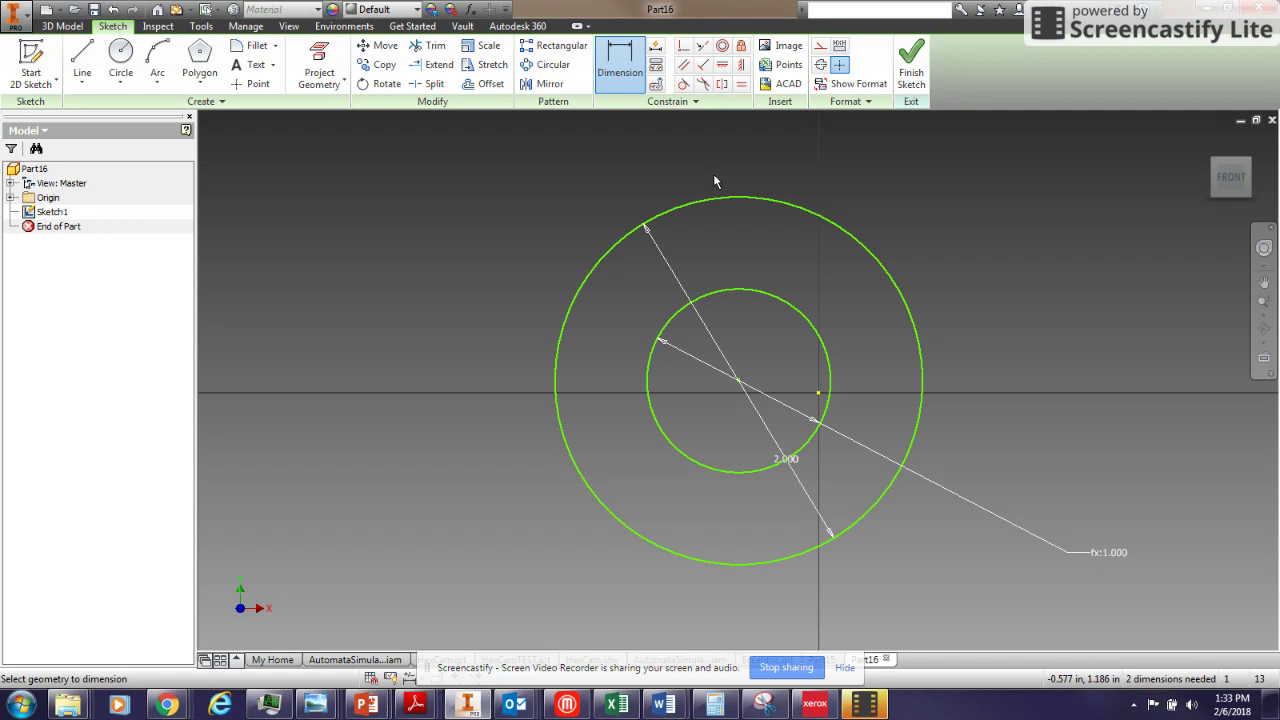
key(Escape)
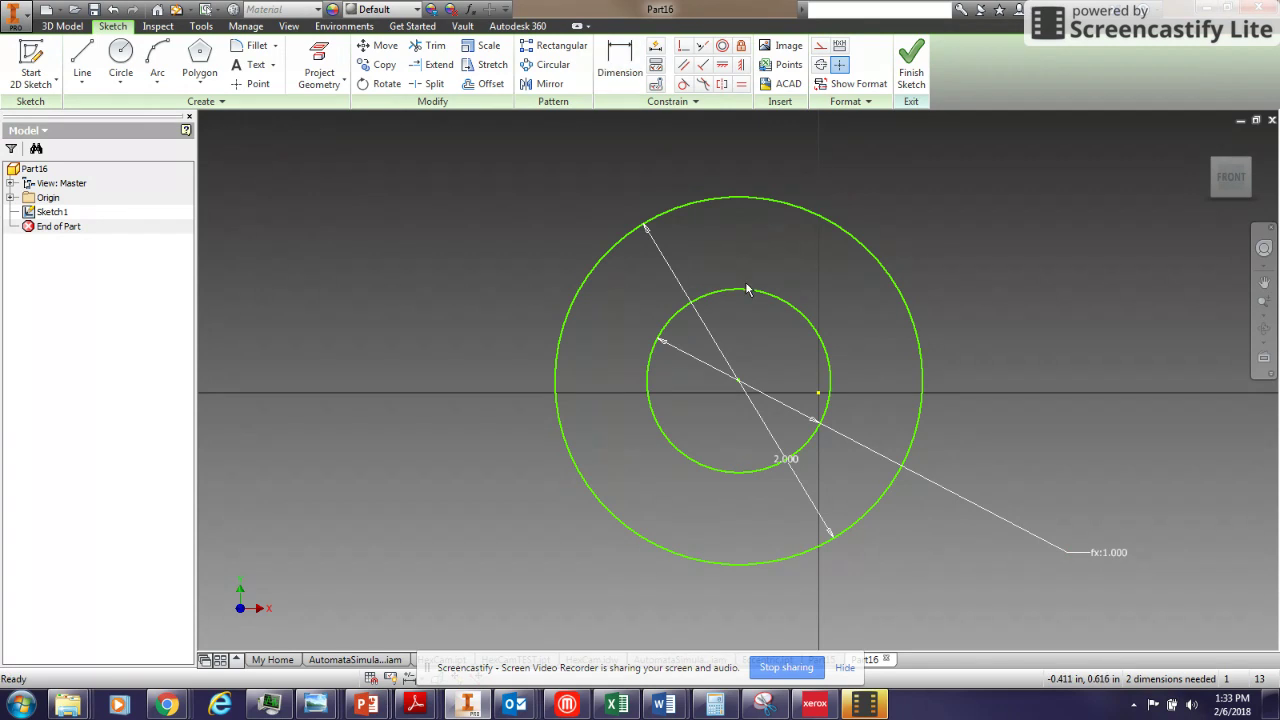
Step: Convert the inner 1.000 in circle into dashed construction geometry
click(747, 289)
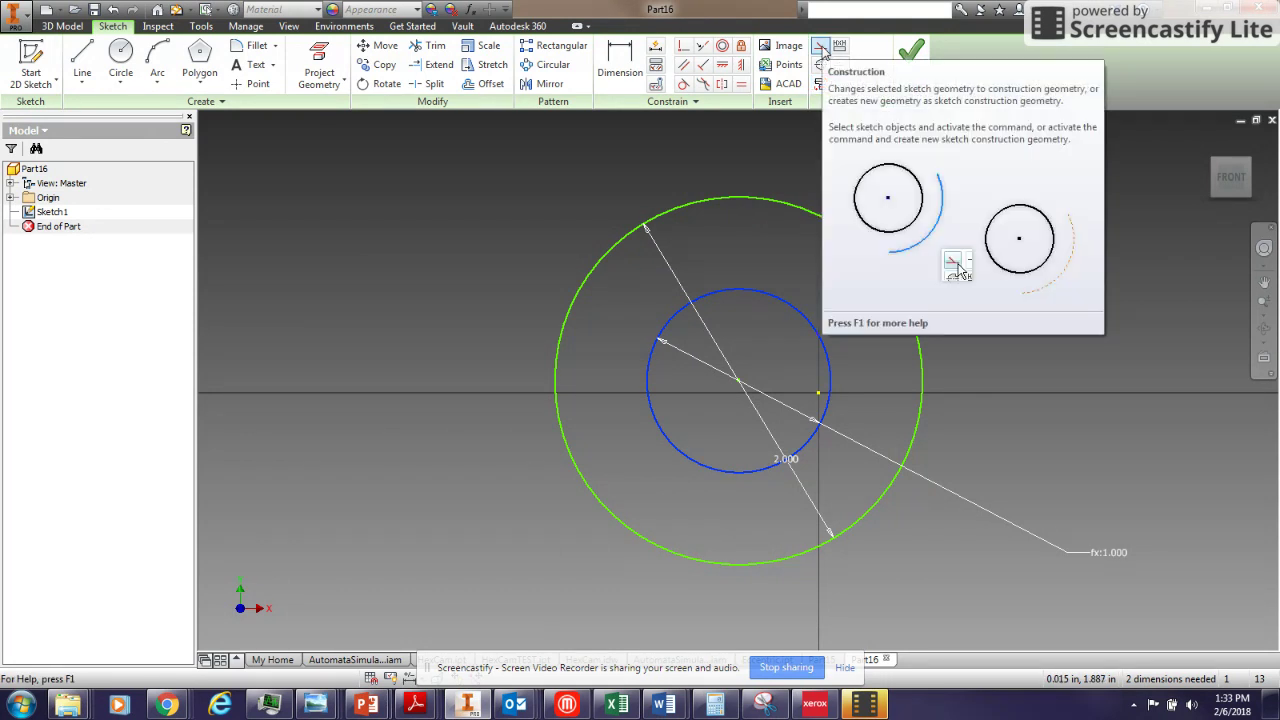
click(821, 50)
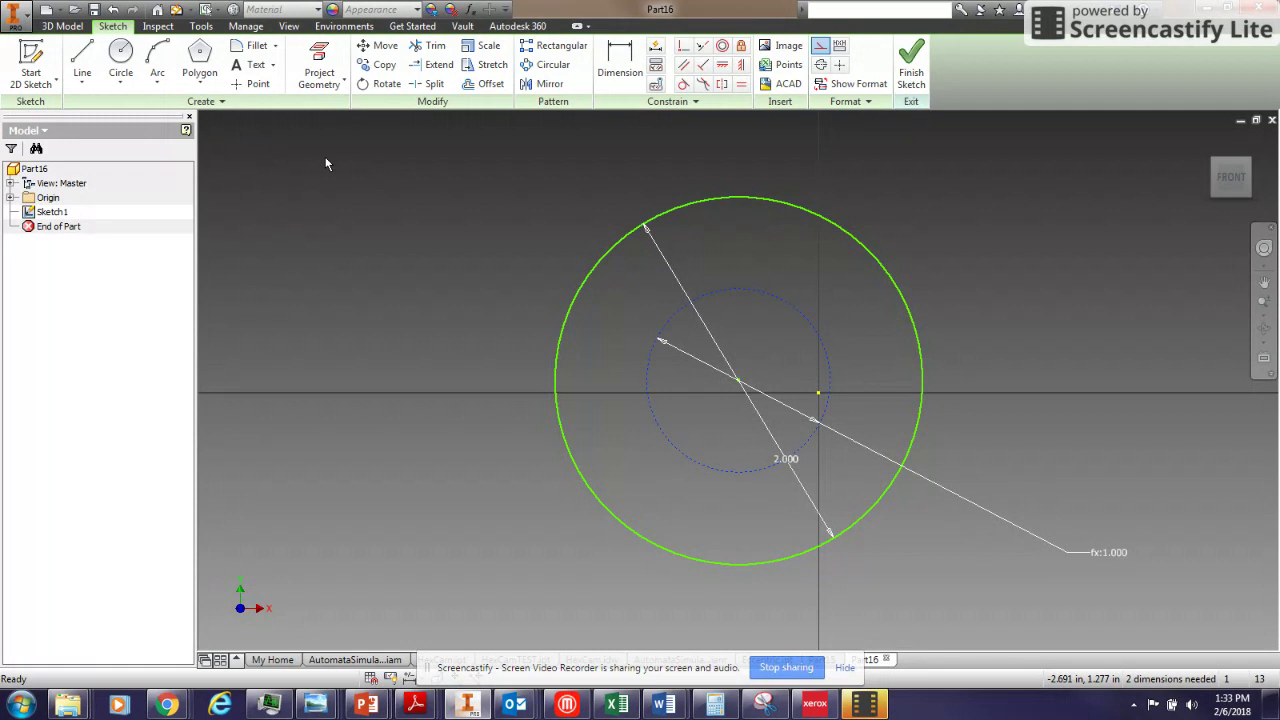
Step: Draw a vertical 0.500 in line between the circles' top points, then view the cam PDF
click(84, 56)
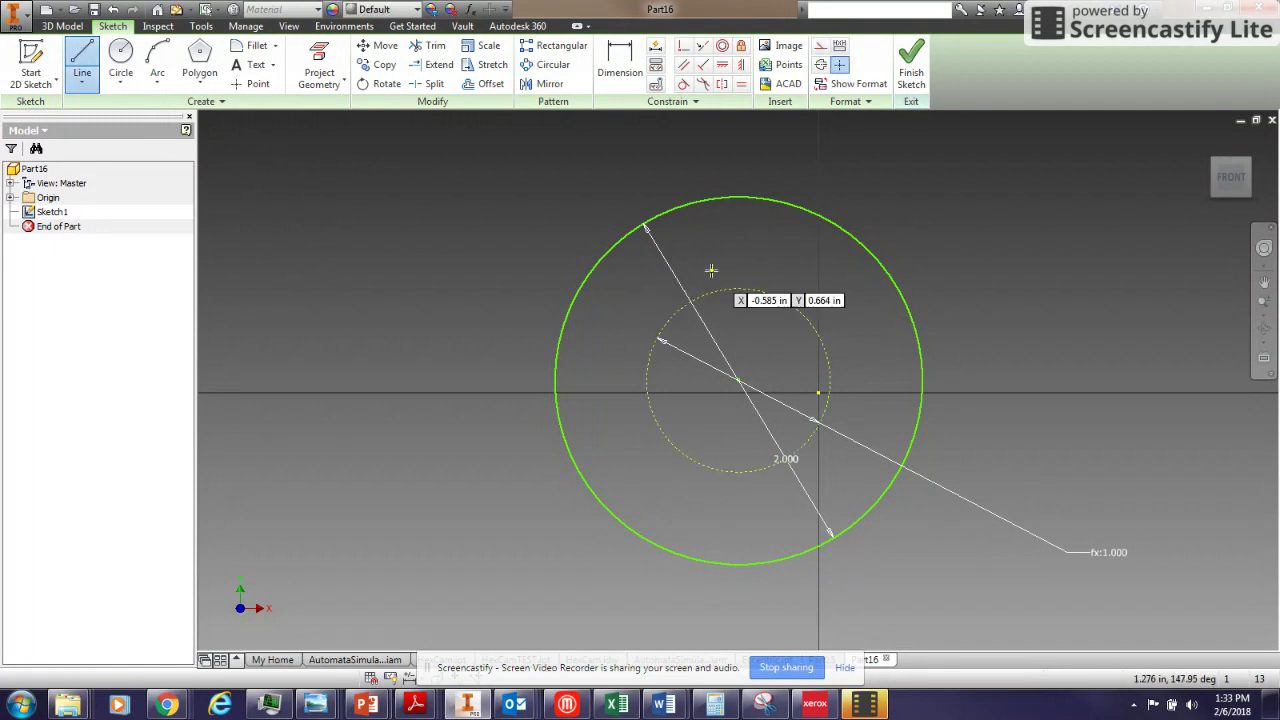
click(741, 196)
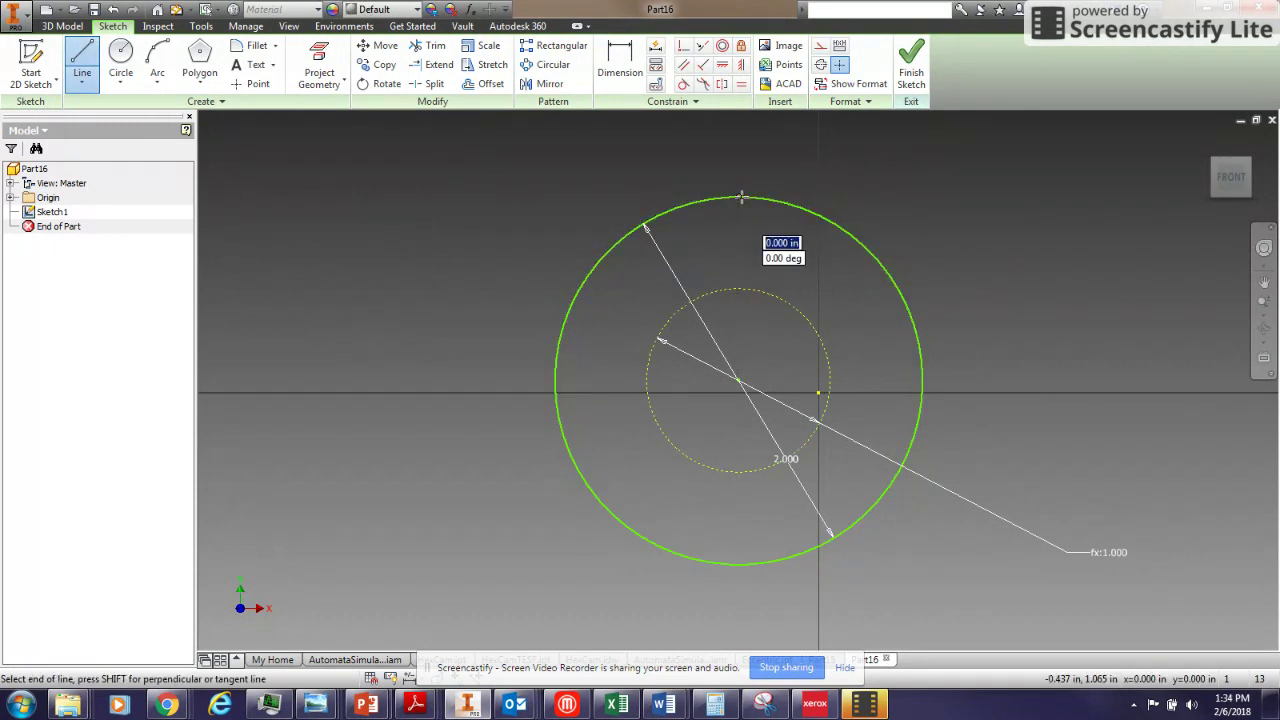
double_click(738, 289)
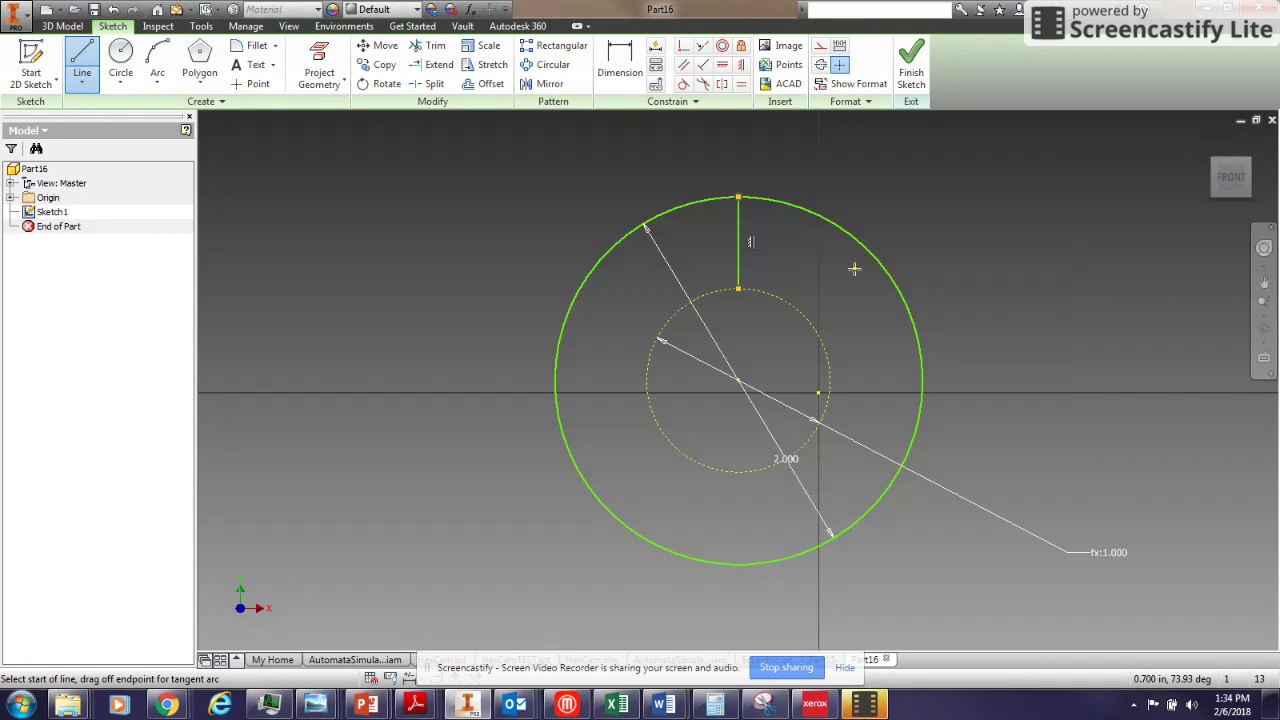
key(alt+Tab)
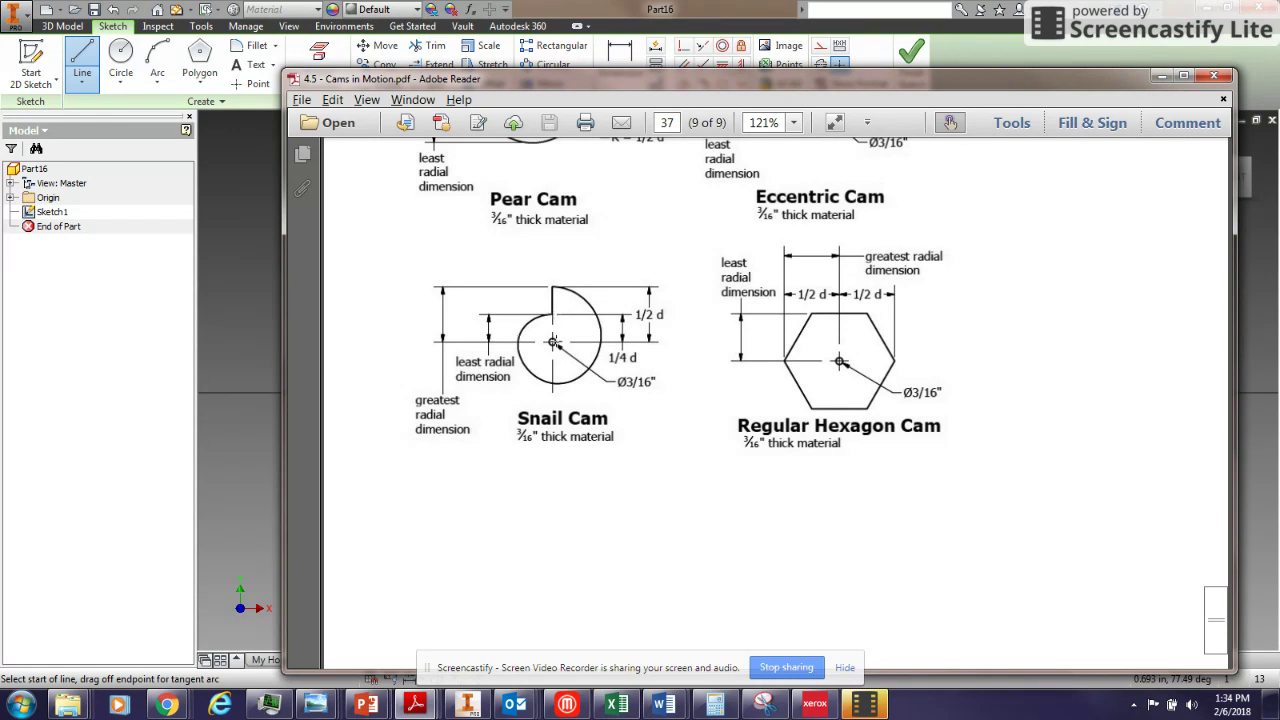
Step: Back in Inventor, draw a left-bulging arc from the line's lower end to the outer circle's bottom
key(alt+Tab)
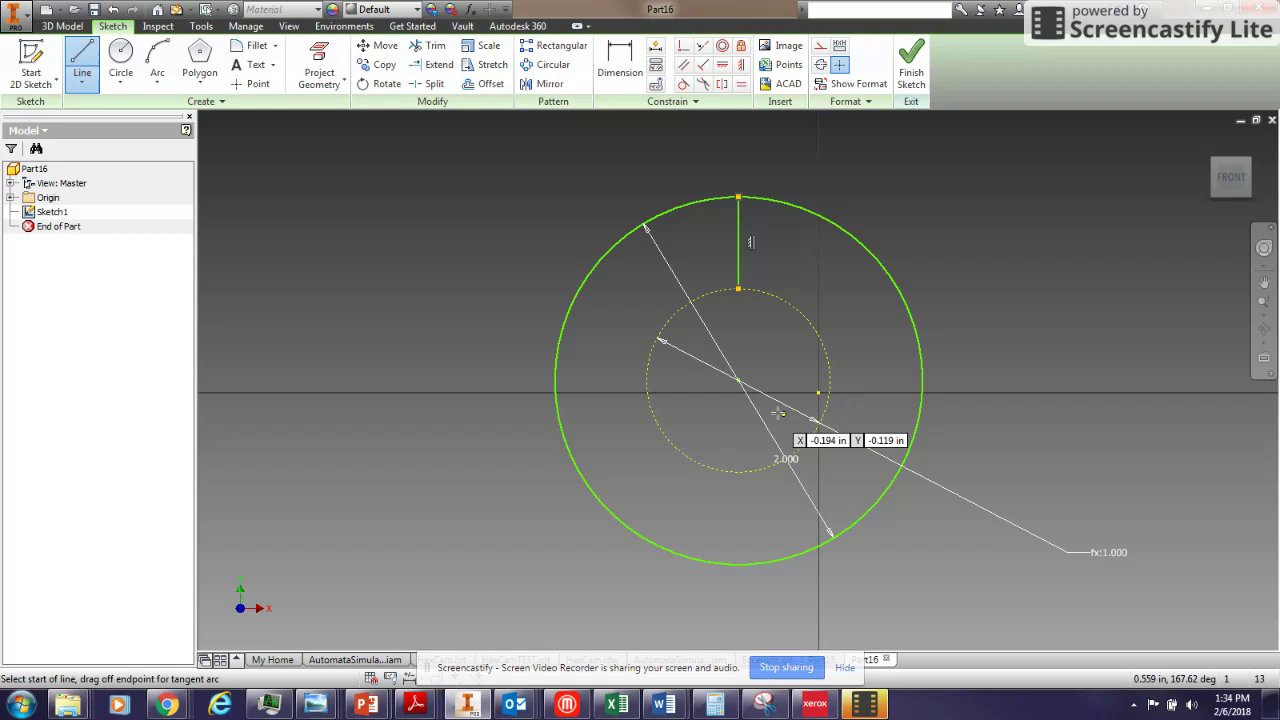
click(158, 60)
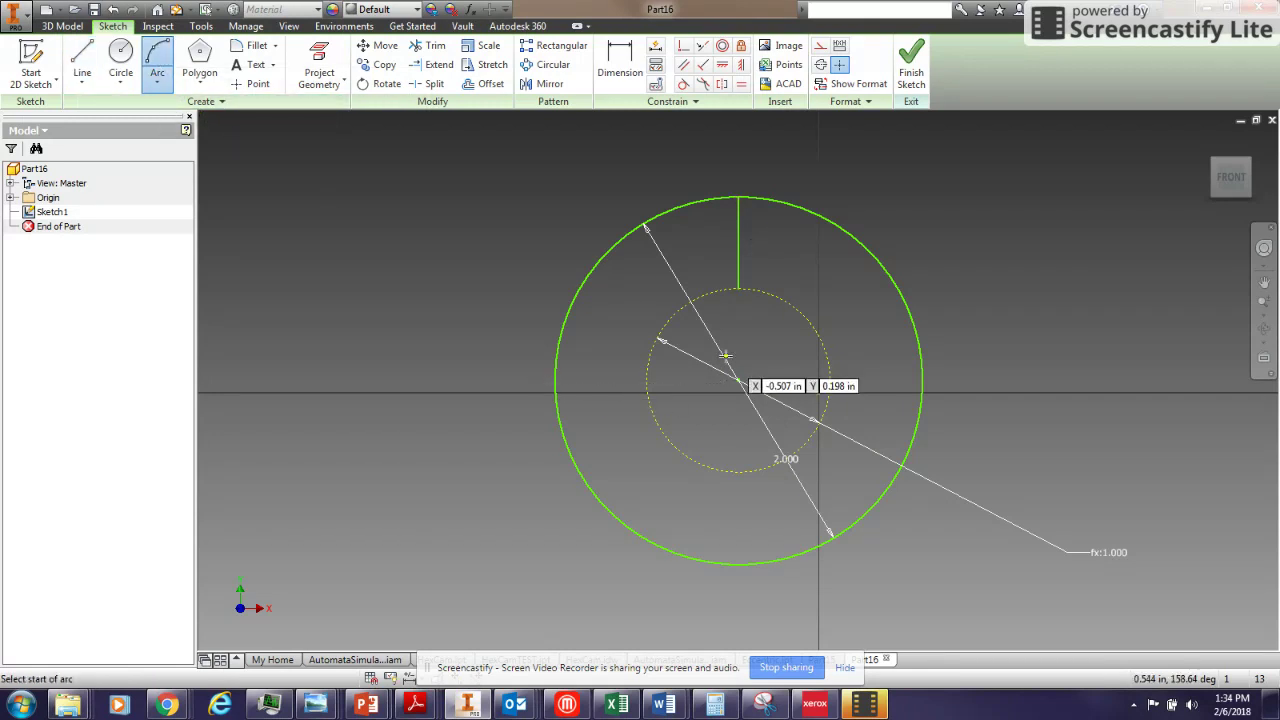
click(740, 287)
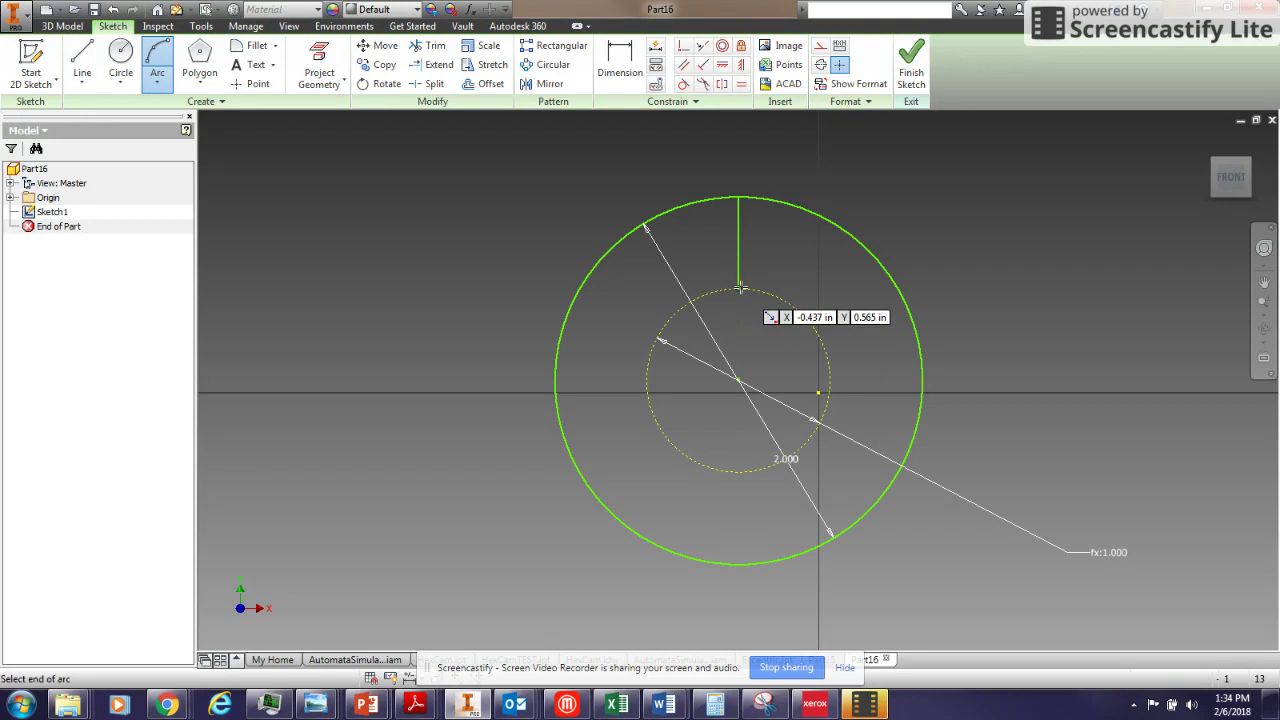
click(740, 563)
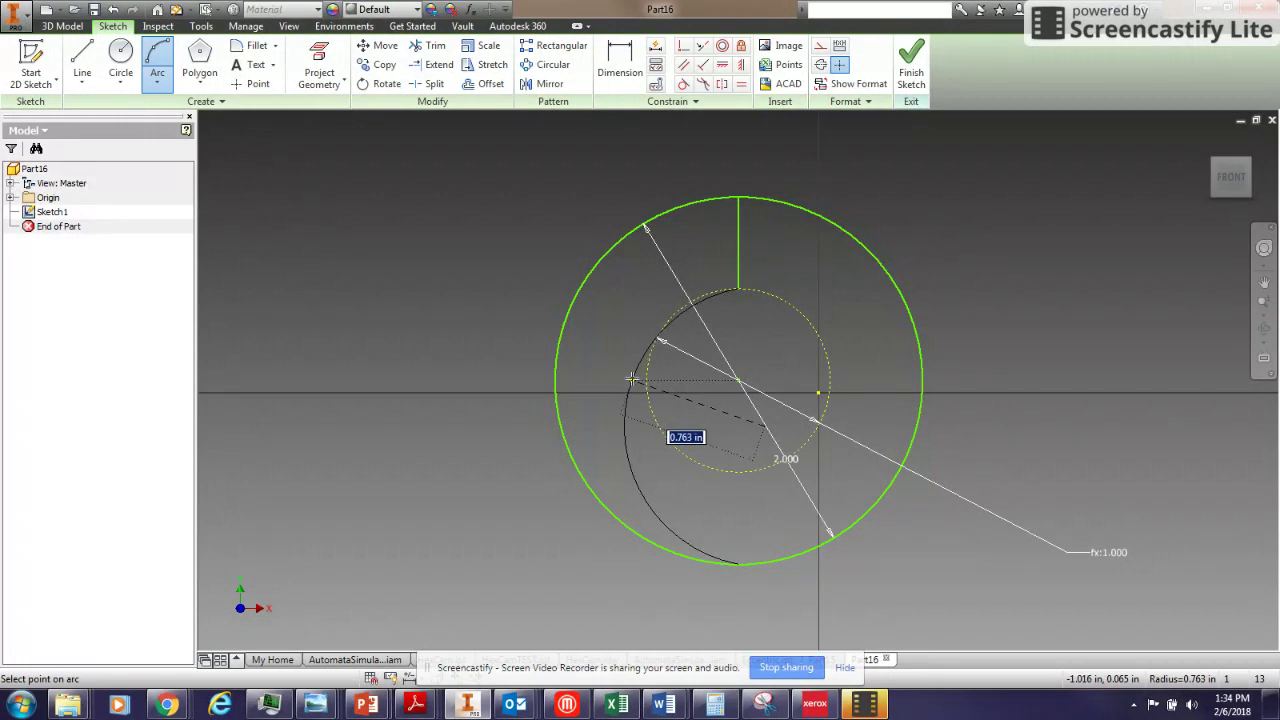
click(631, 378)
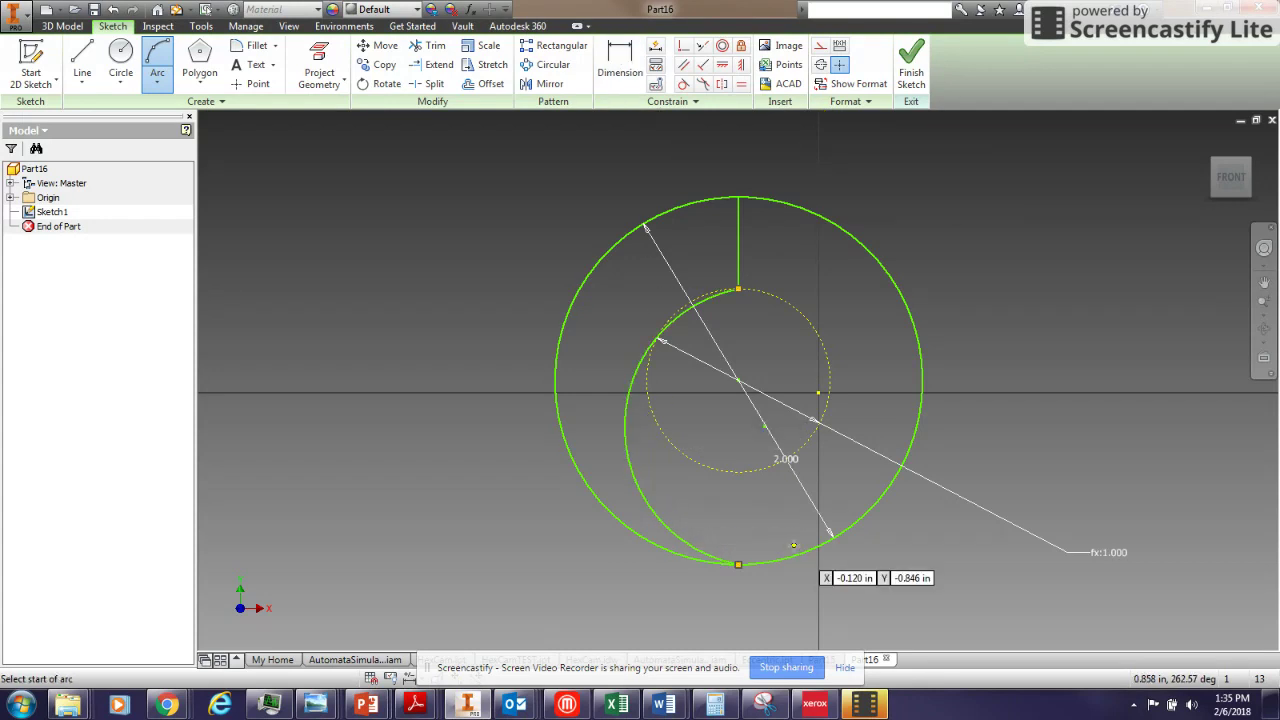
Step: Constrain the new arc tangent to the outer circle
click(684, 85)
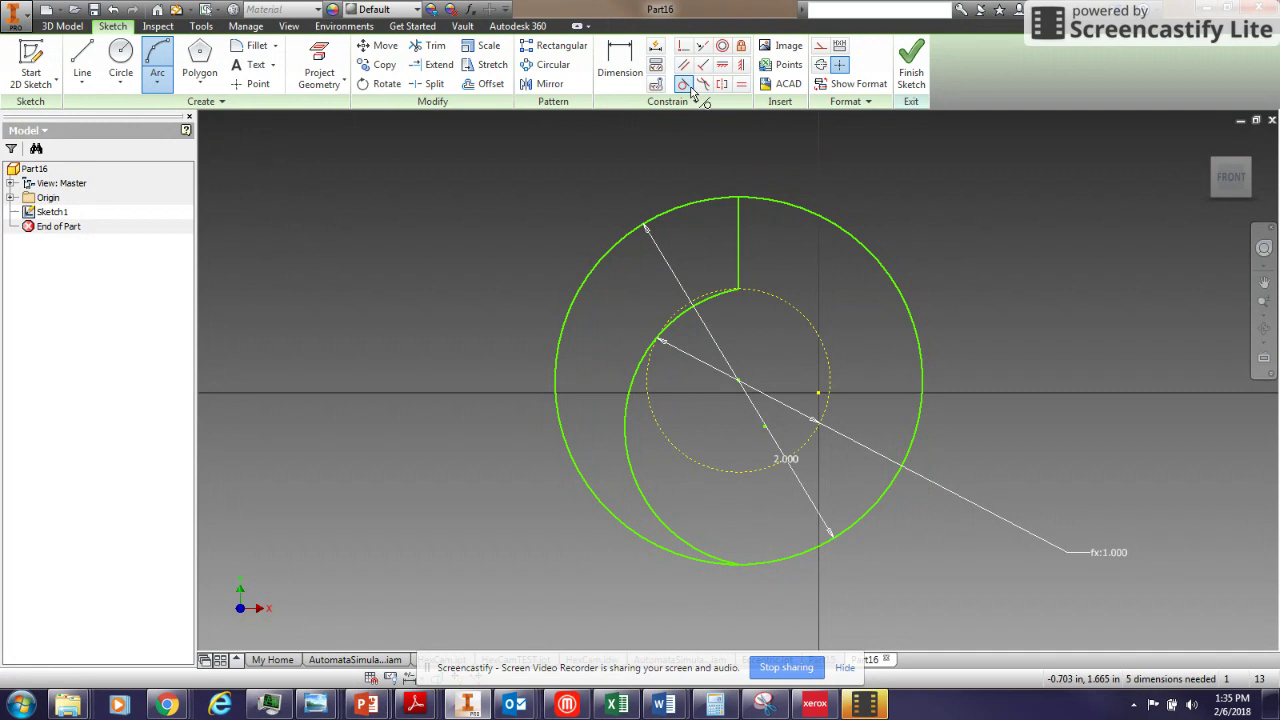
click(630, 483)
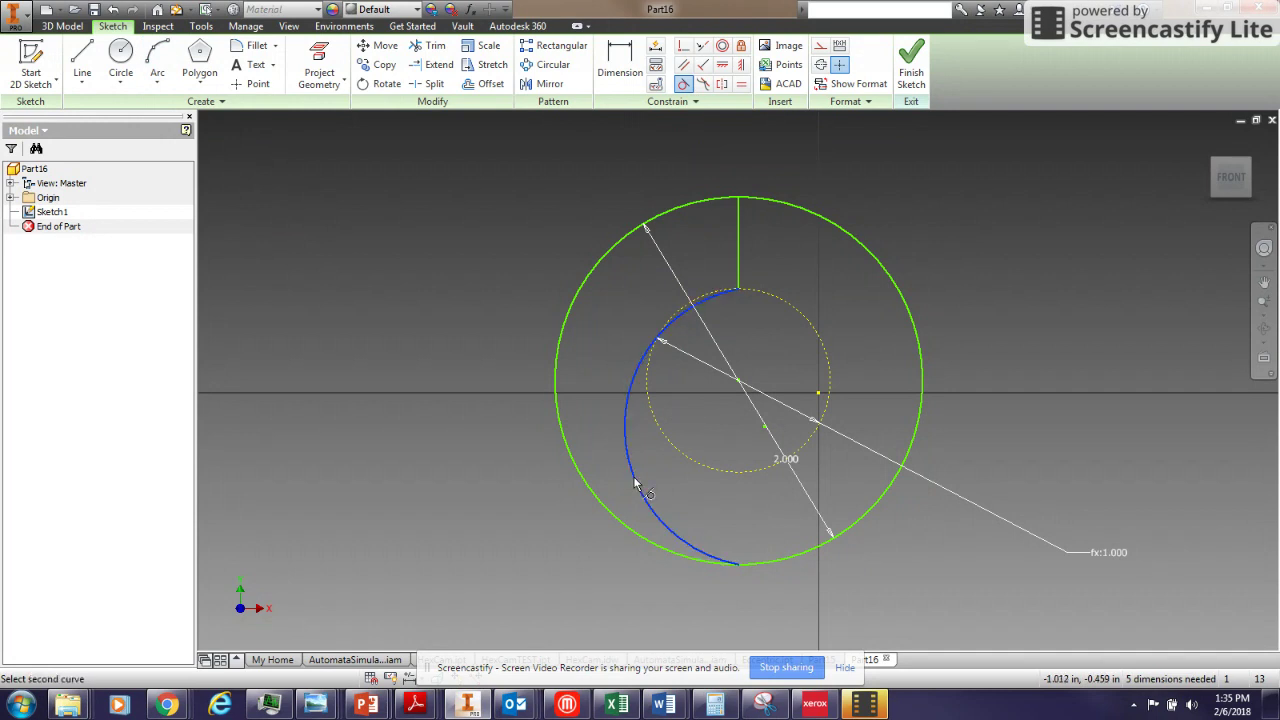
click(817, 553)
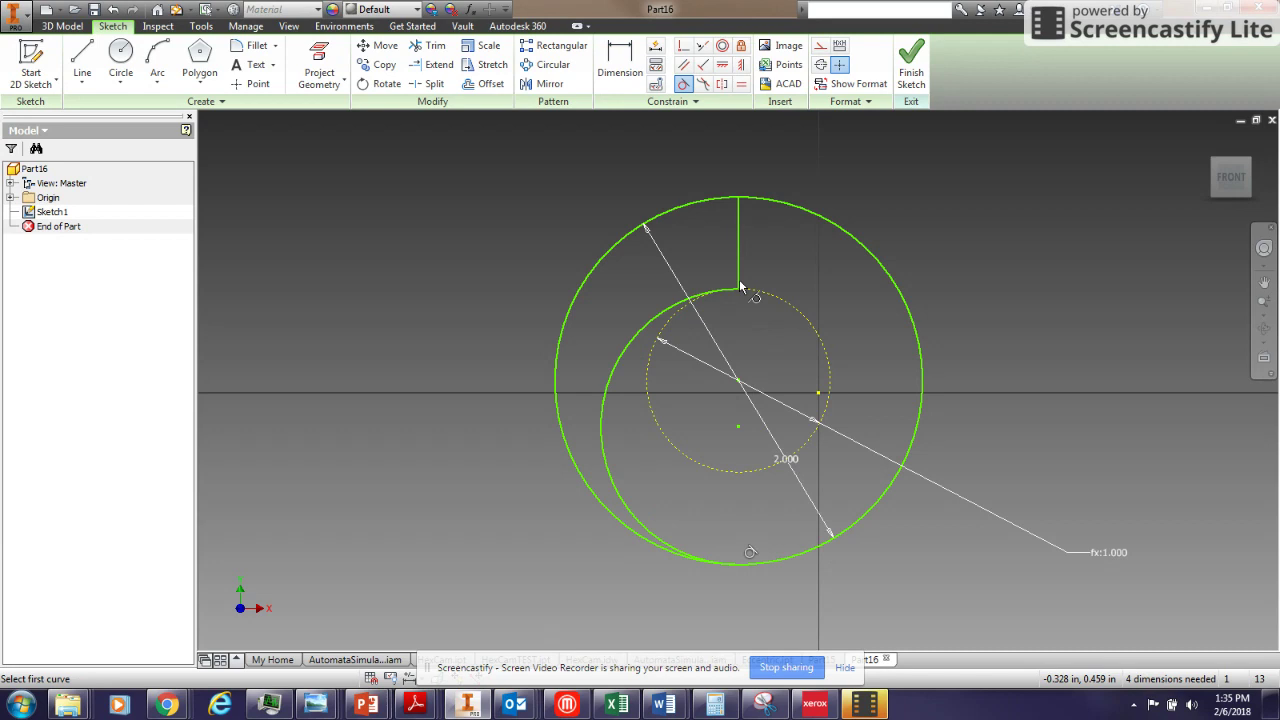
Step: Give the arc a 0.750 in radius dimension
click(620, 62)
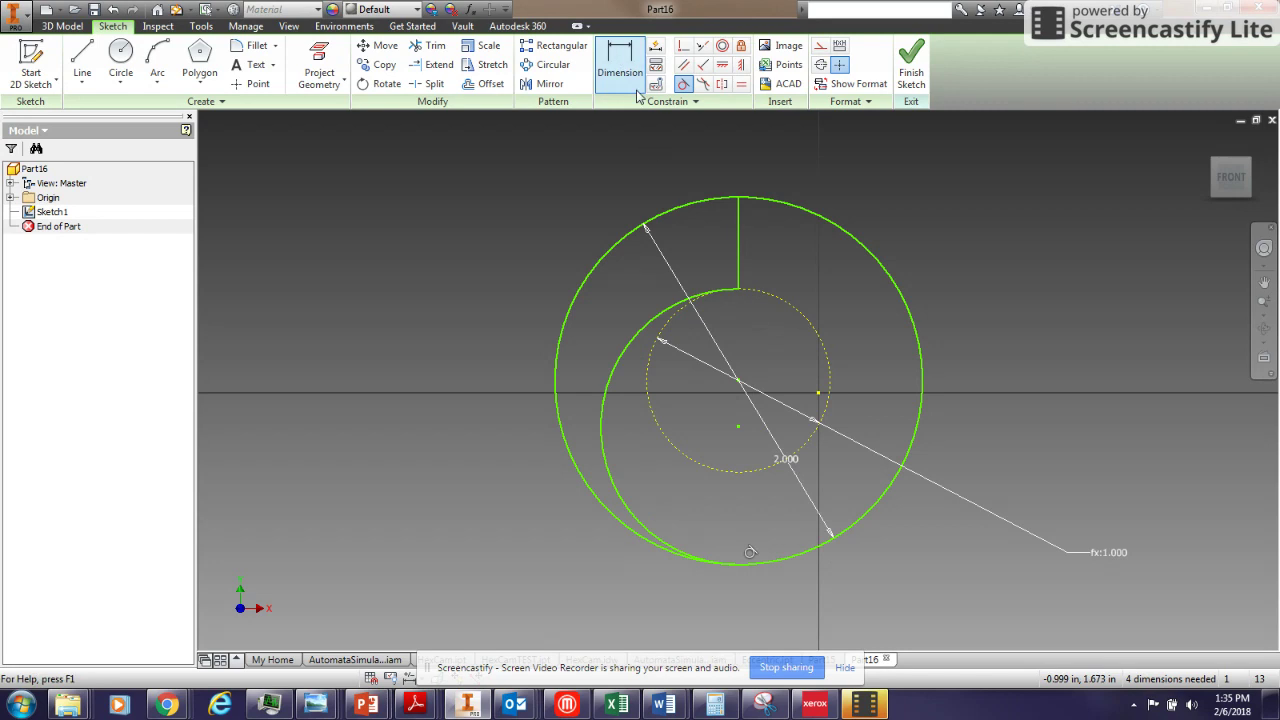
click(612, 366)
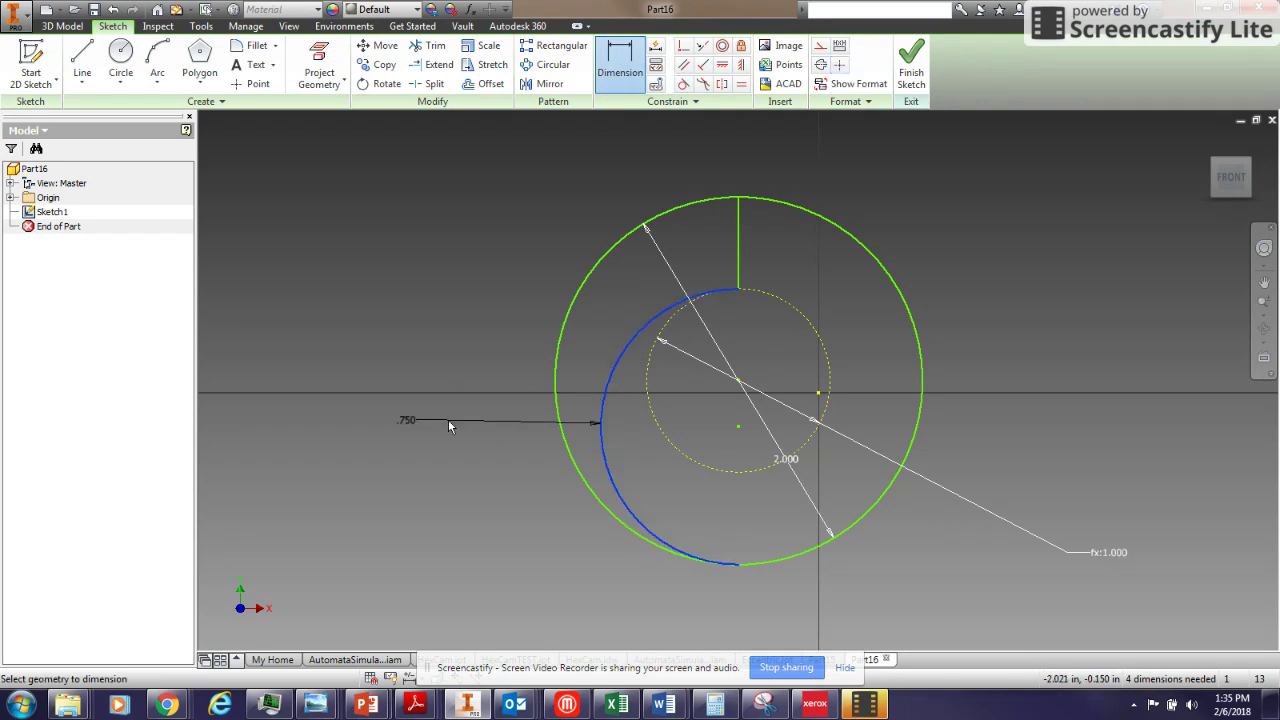
click(446, 489)
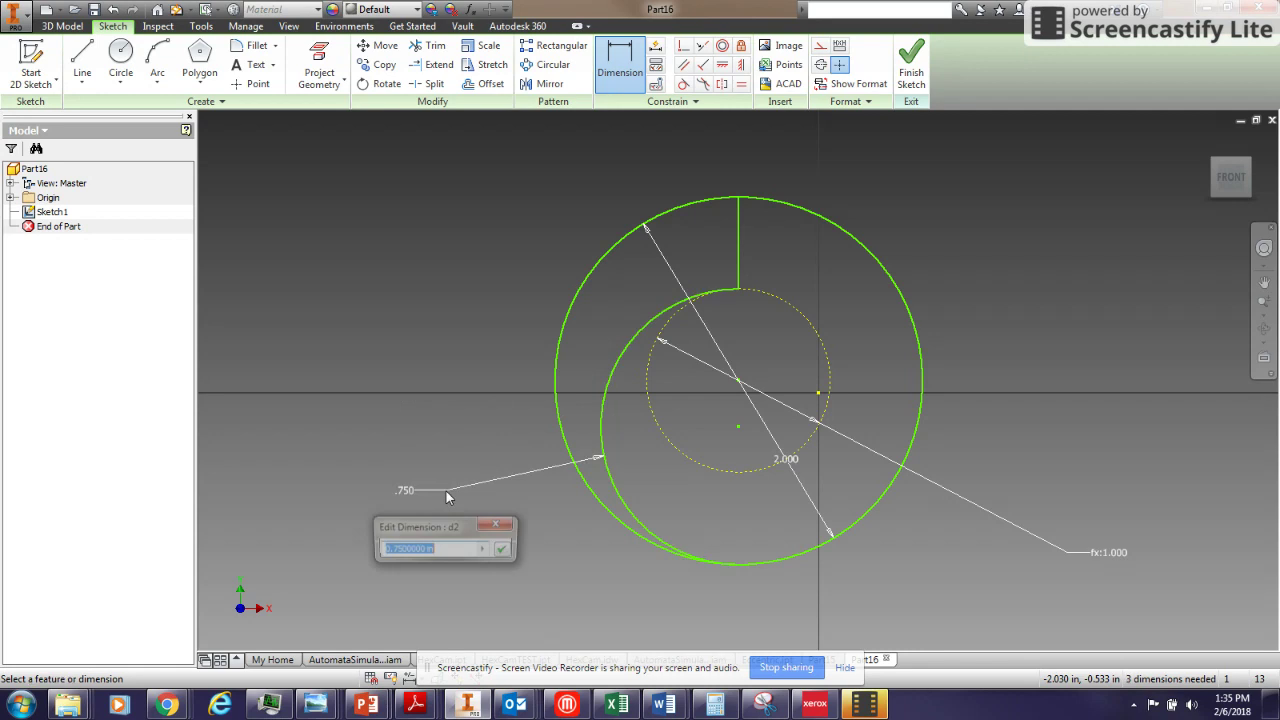
Step: Accept the 0.750 radius and trim the outer circle's left portion, dismissing the inner-circle warning
click(506, 551)
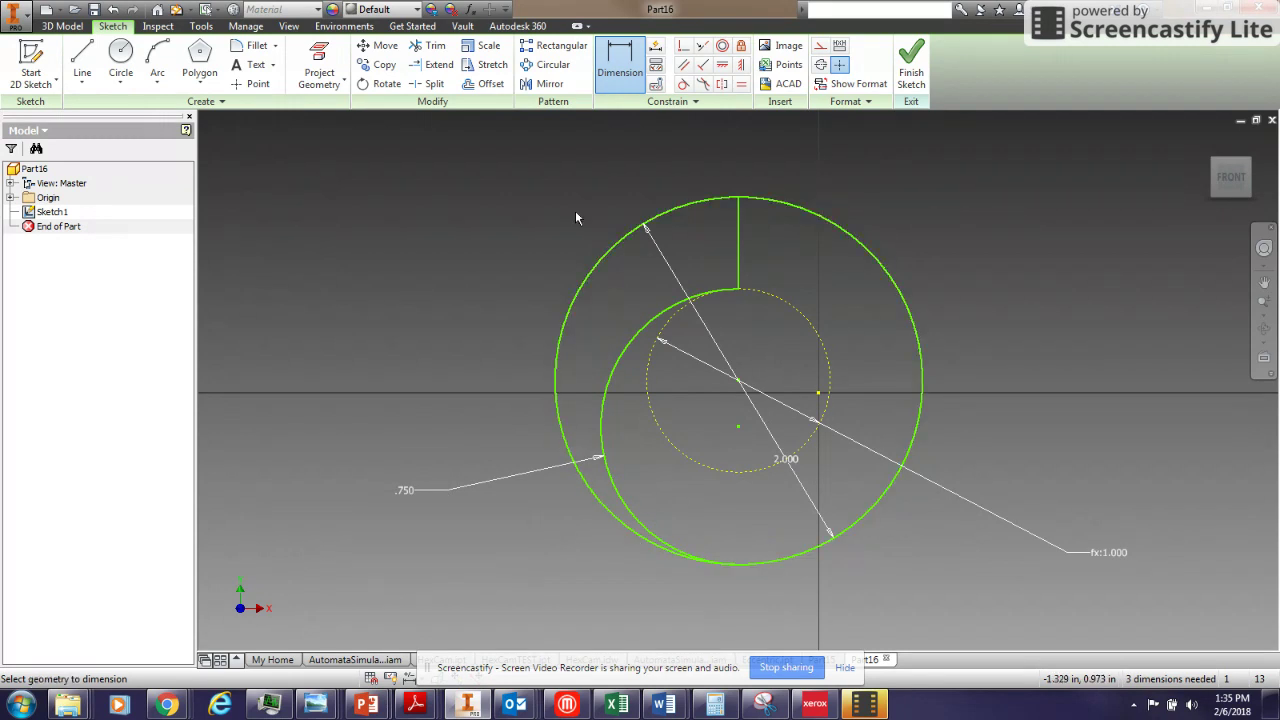
click(430, 45)
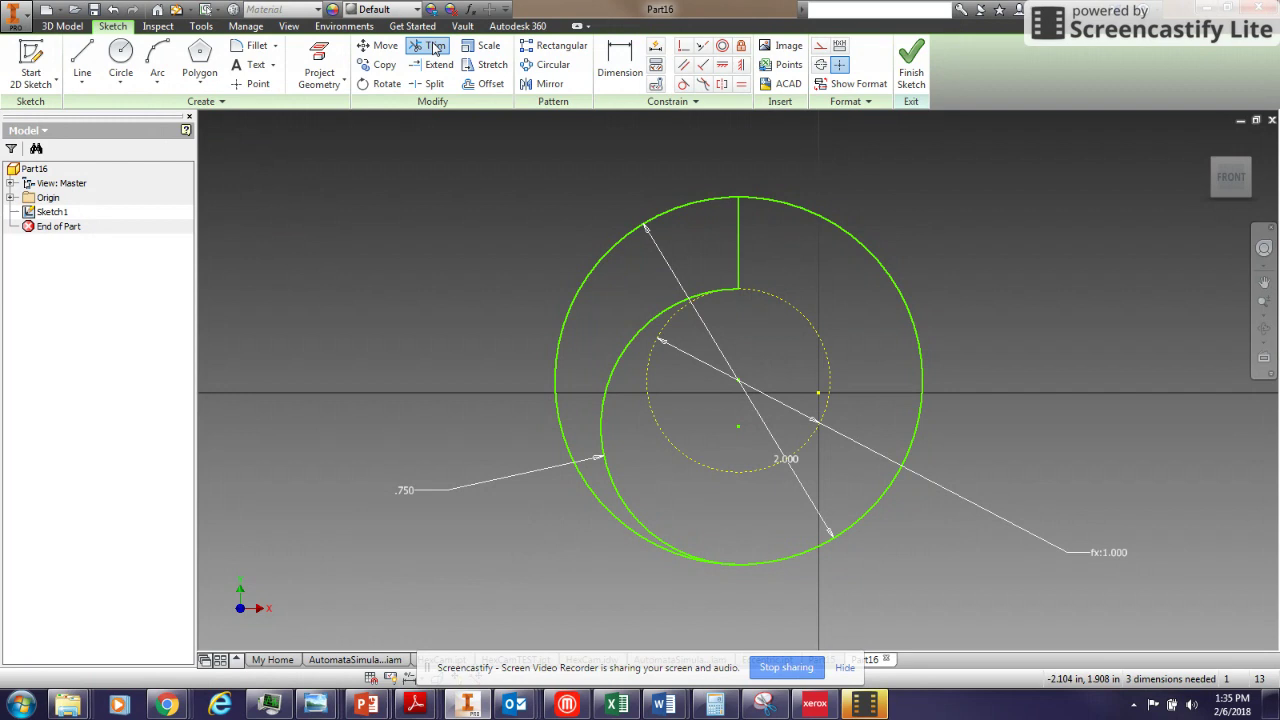
click(605, 254)
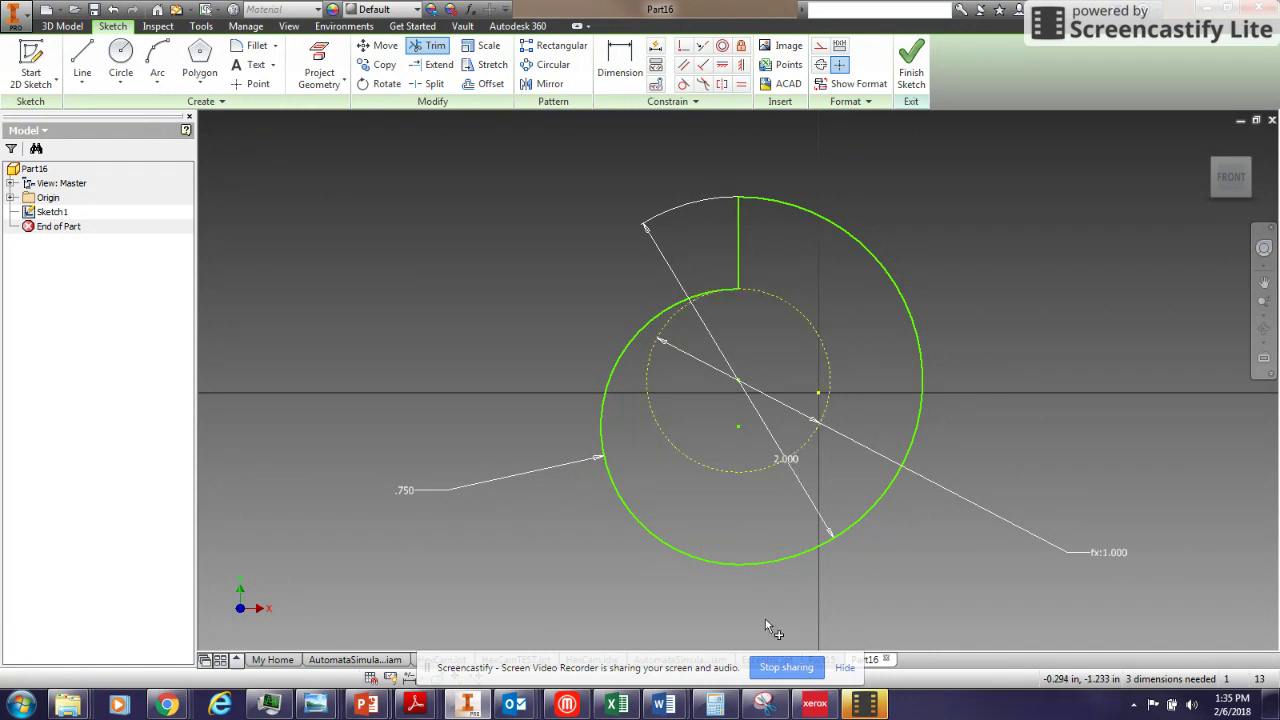
click(791, 461)
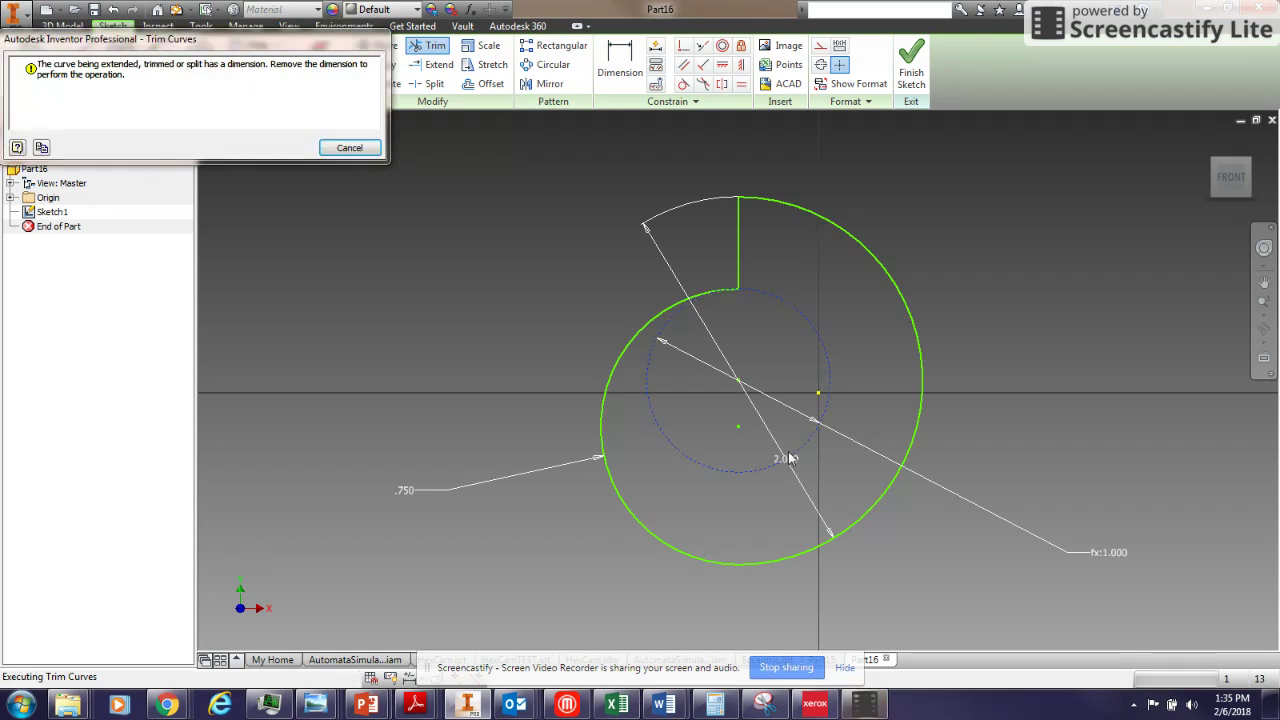
click(352, 149)
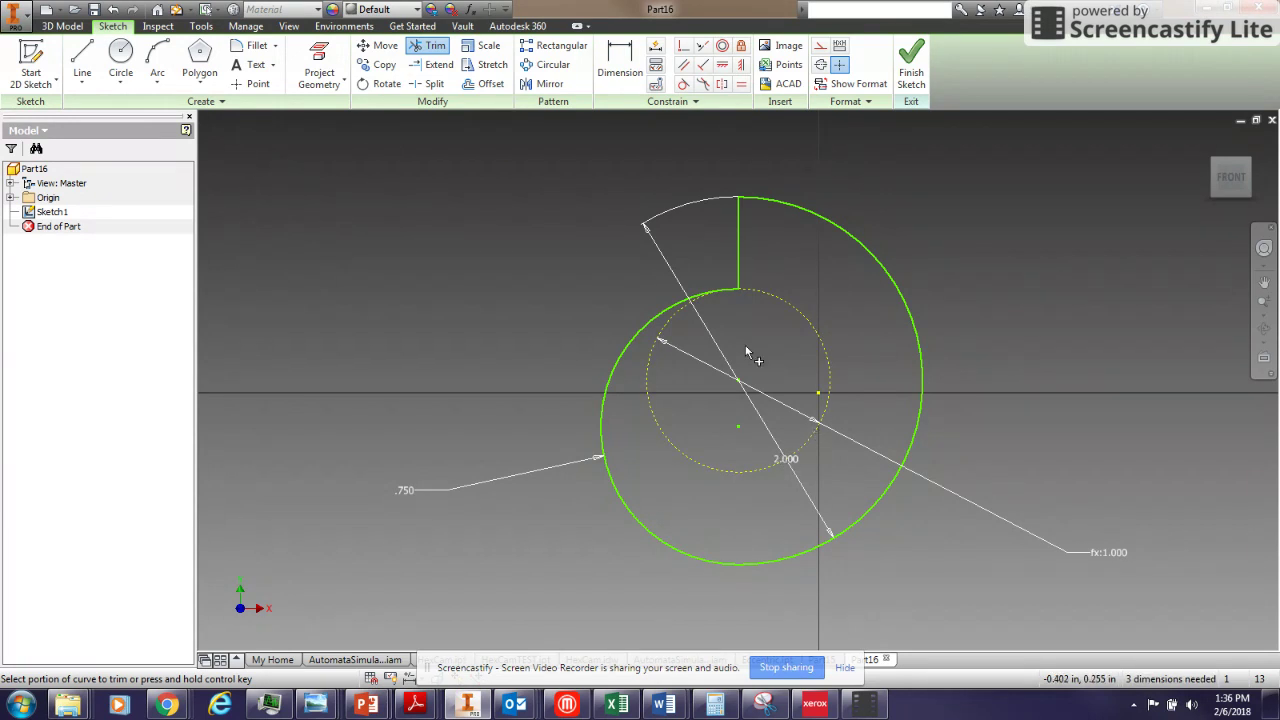
key(Escape)
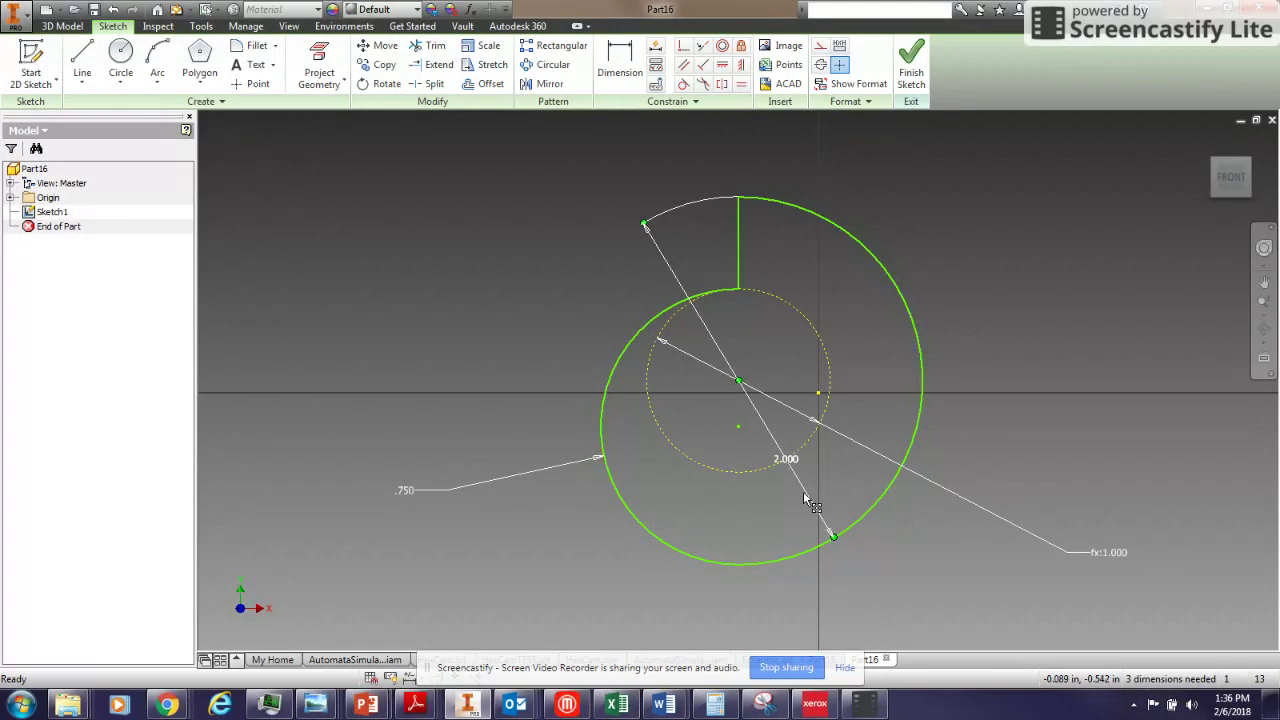
double_click(795, 463)
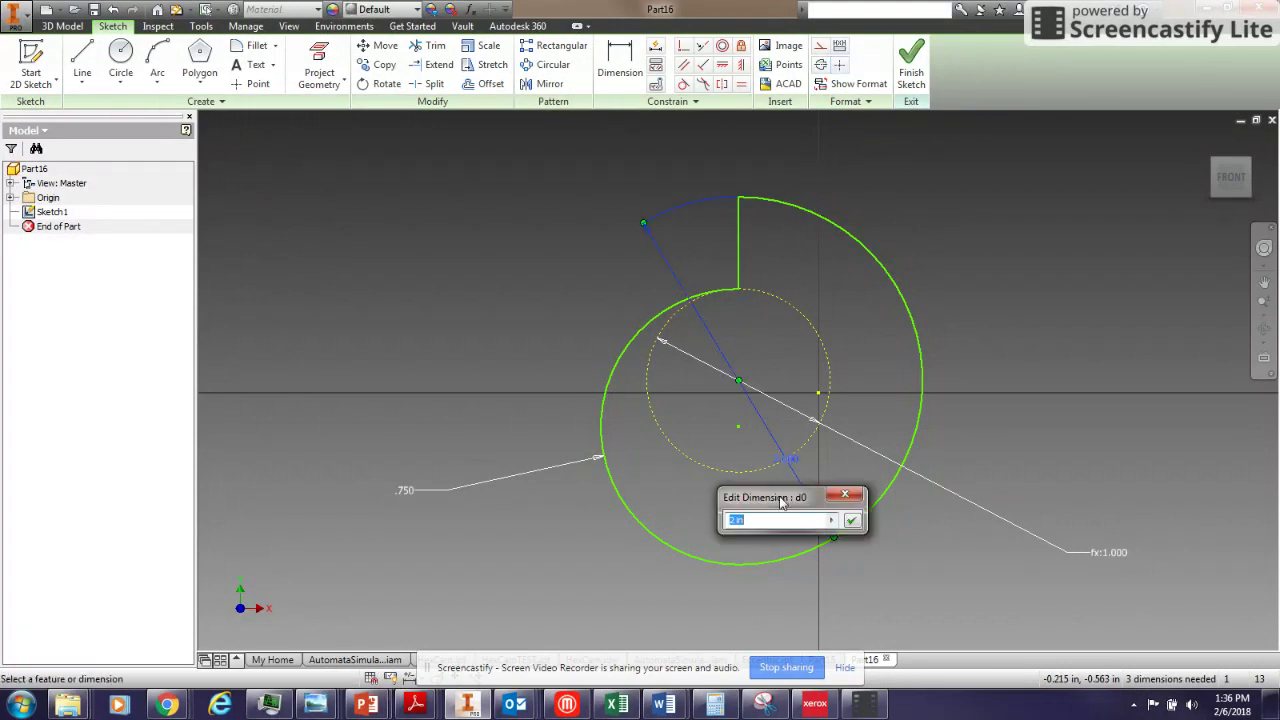
text(3)
key(Return)
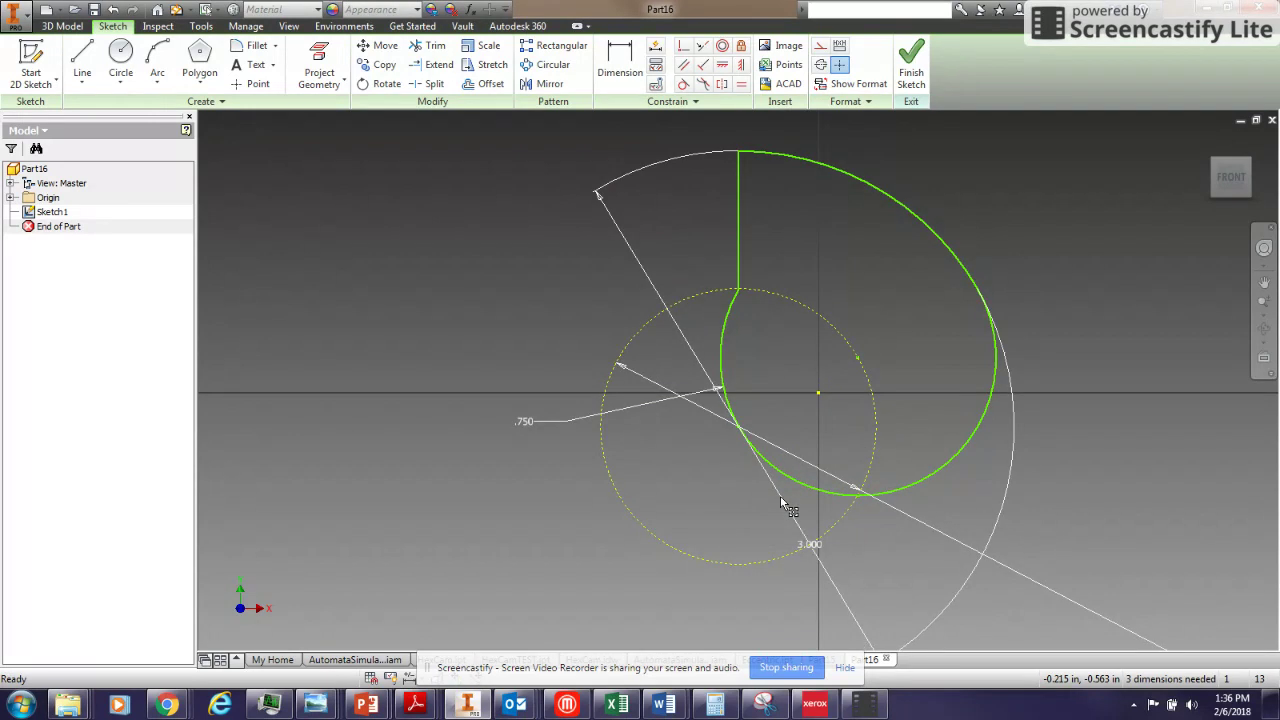
click(114, 11)
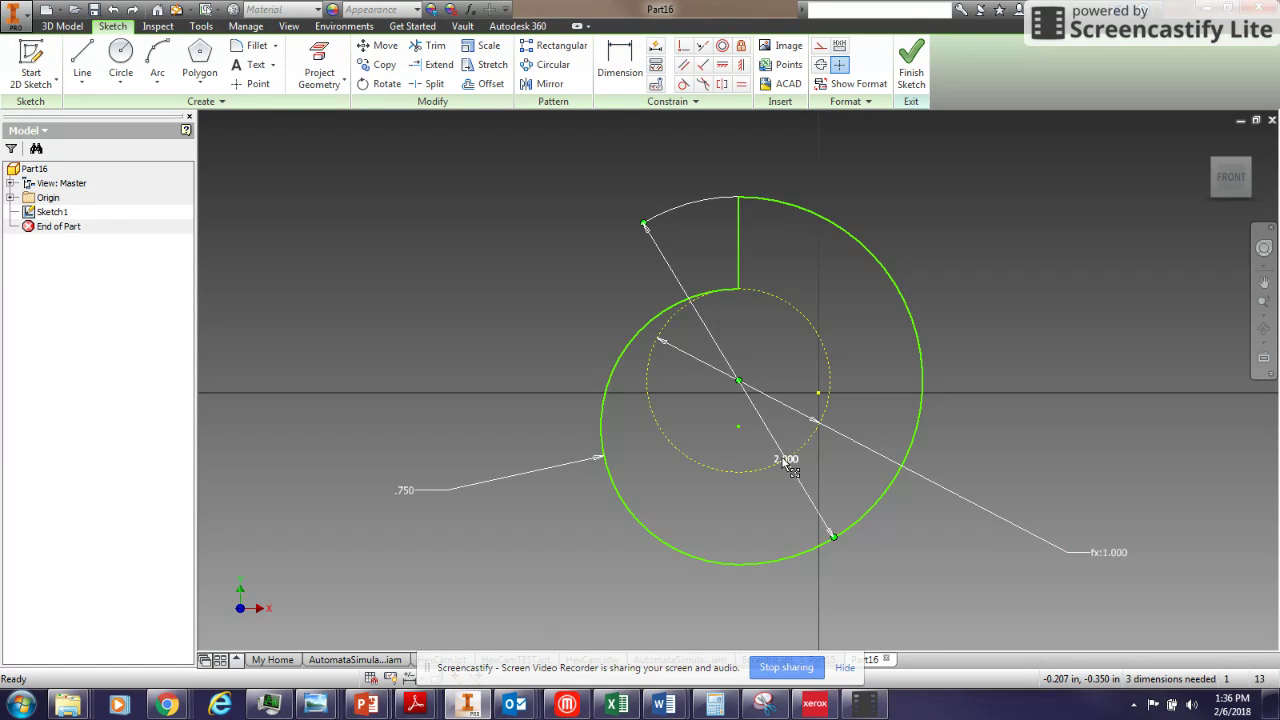
click(601, 452)
click(788, 462)
Step: Launch Windows Calculator from the Start menu and move it away from the sketch
click(22, 704)
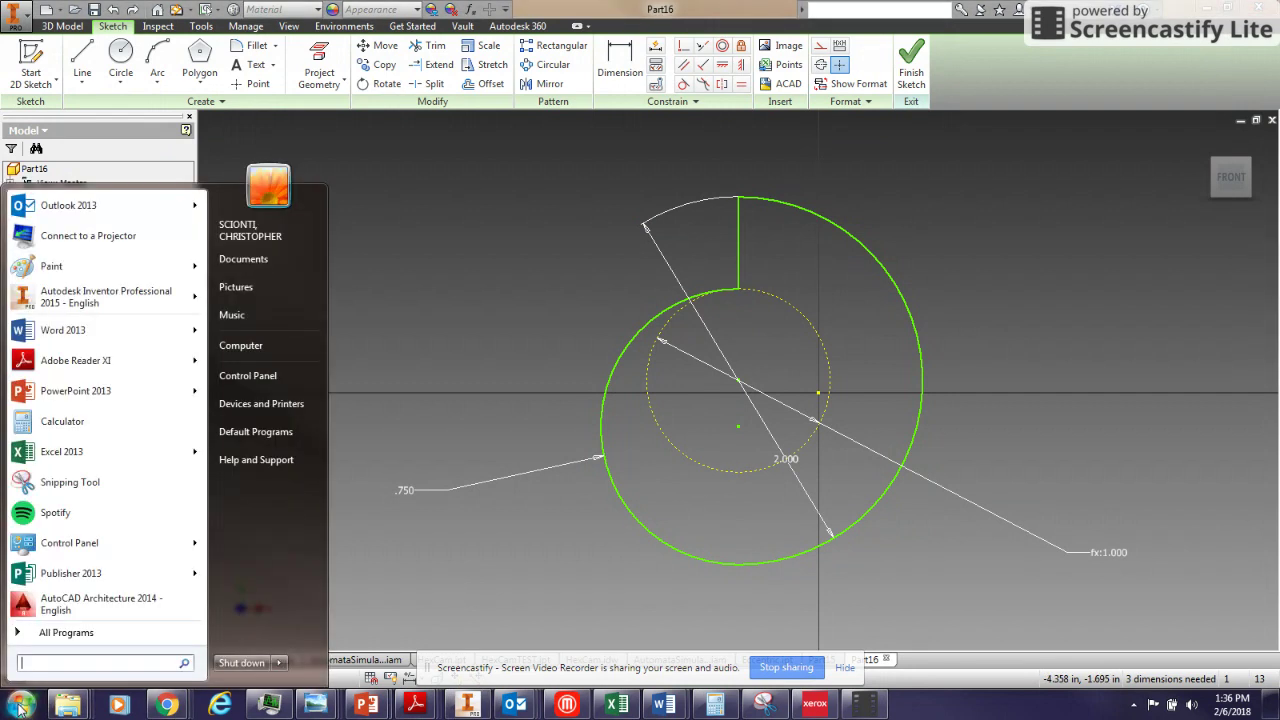
click(62, 423)
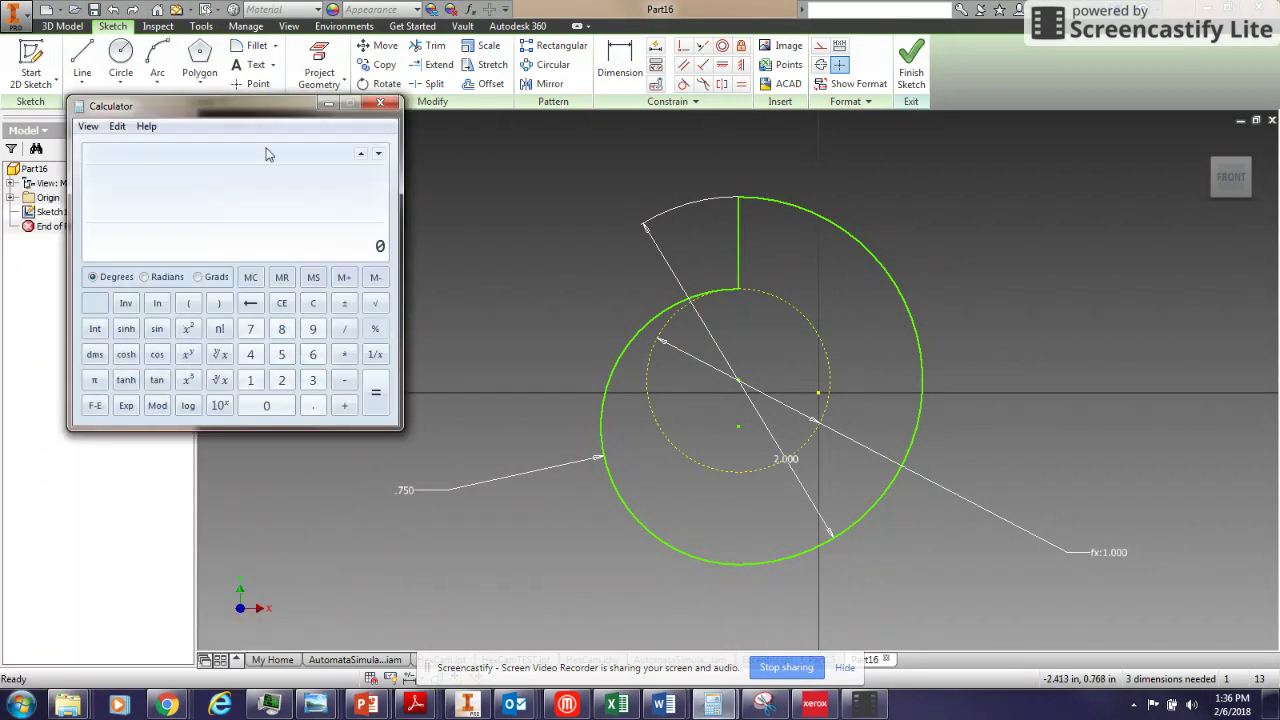
drag(257, 106, 381, 126)
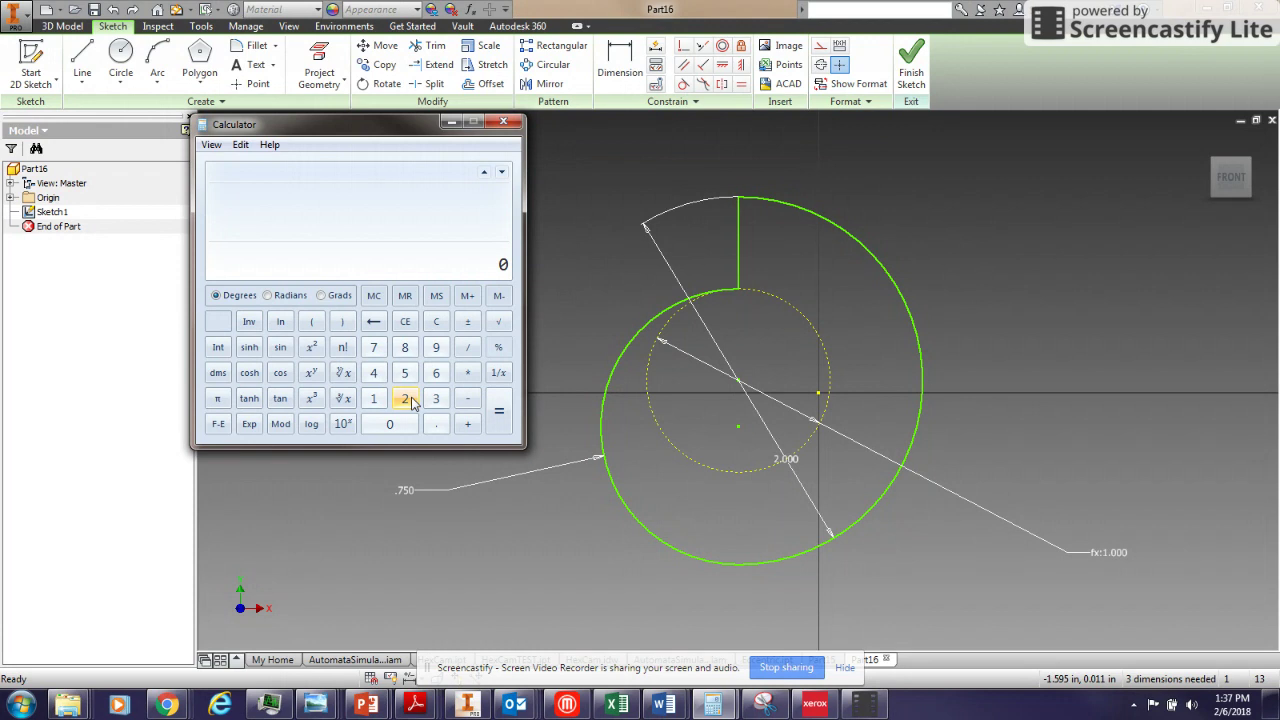
Step: Compute 1.5 divided by 2 to get the 0.75 arc radius
click(373, 398)
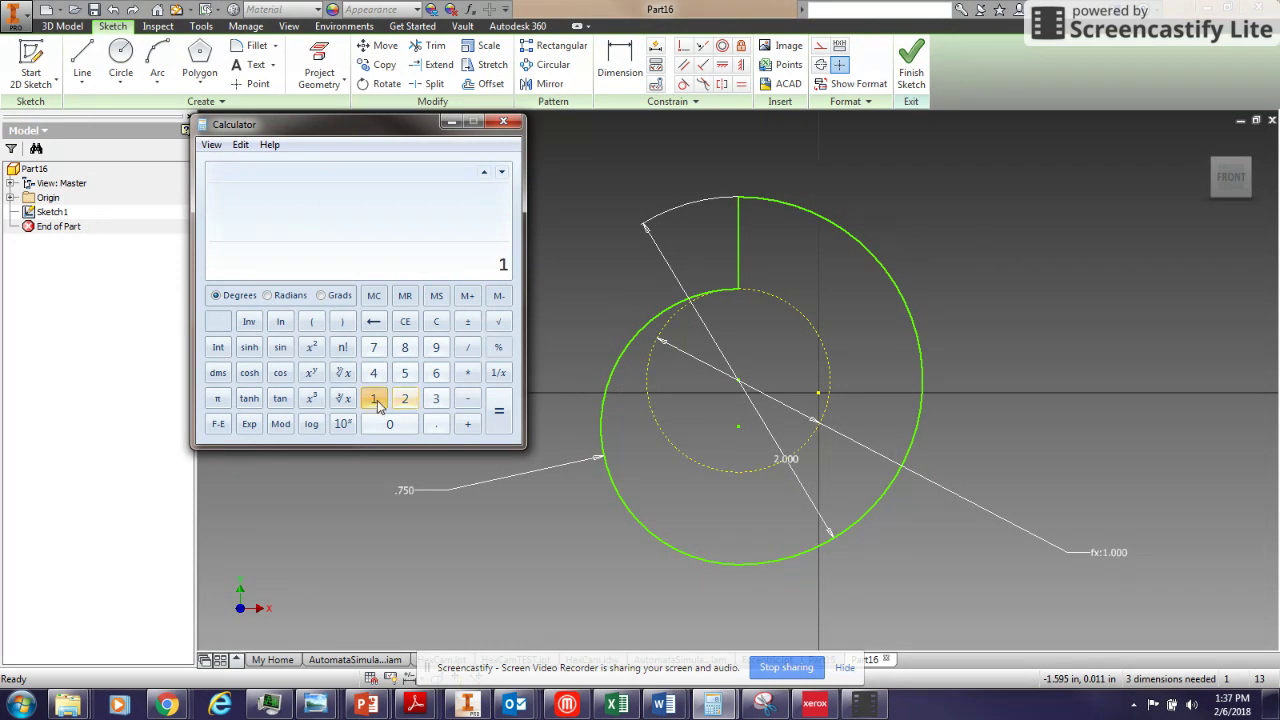
click(438, 427)
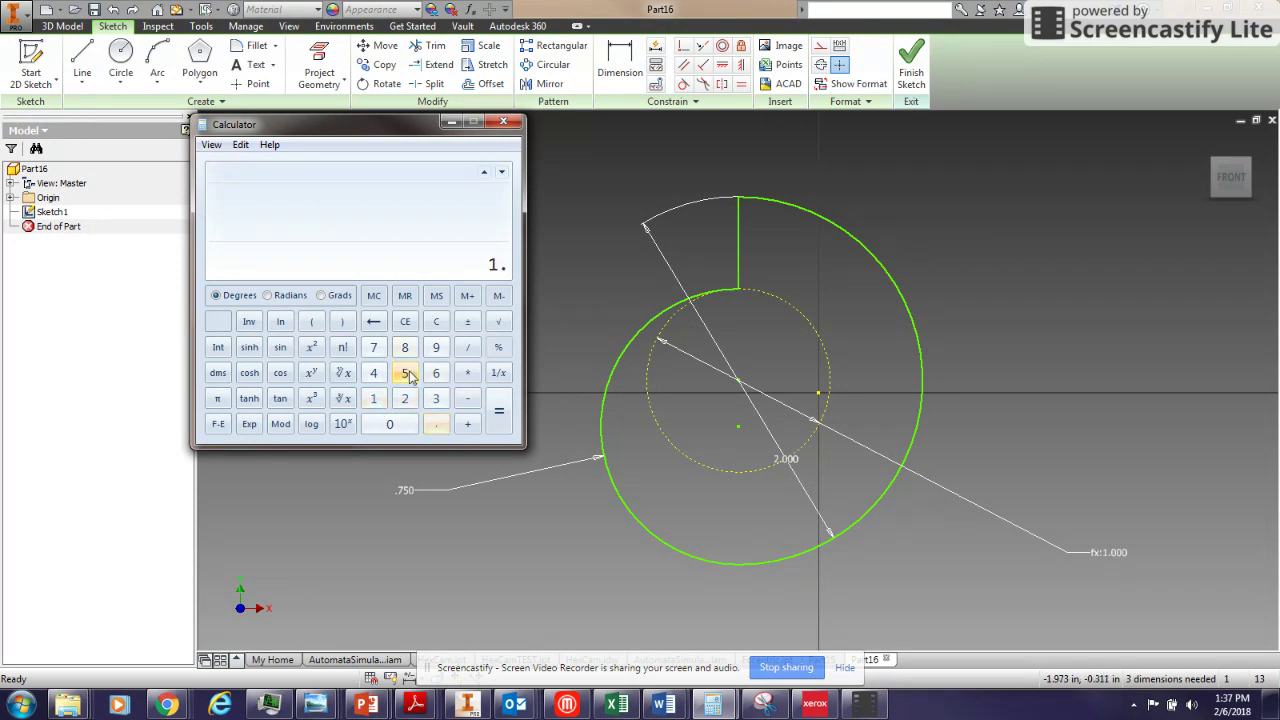
click(405, 373)
click(469, 349)
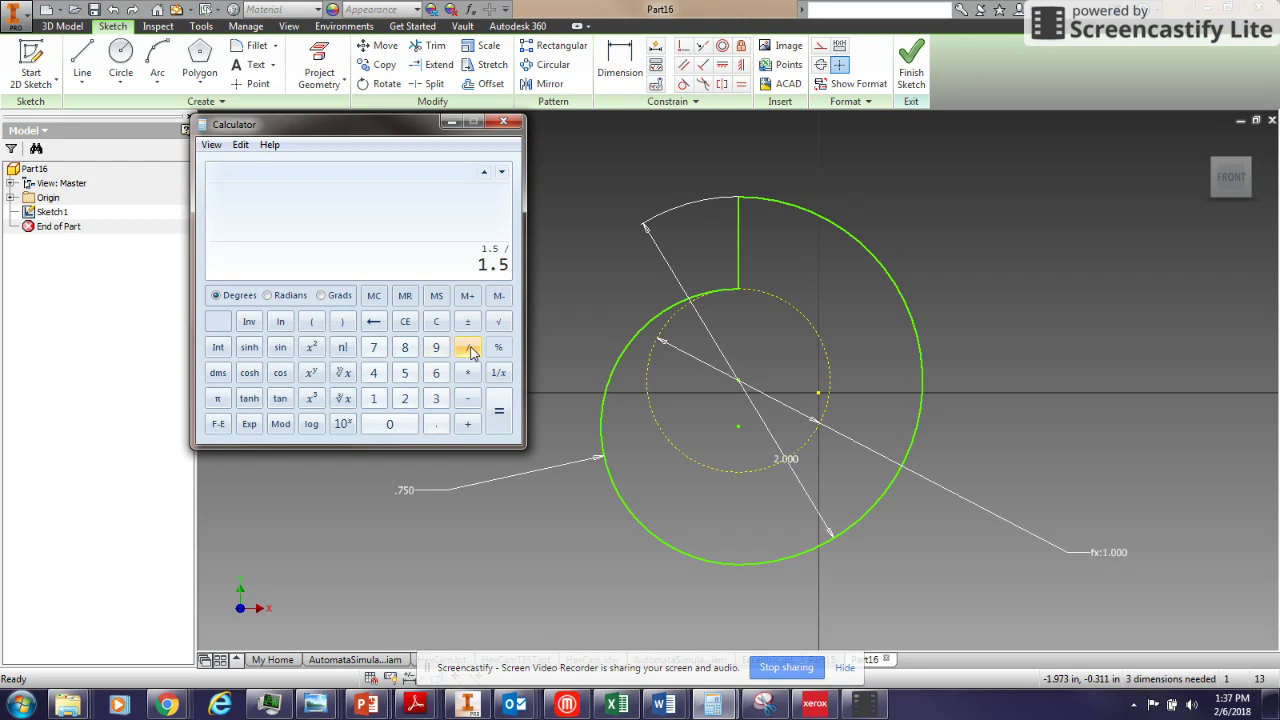
click(406, 400)
click(499, 415)
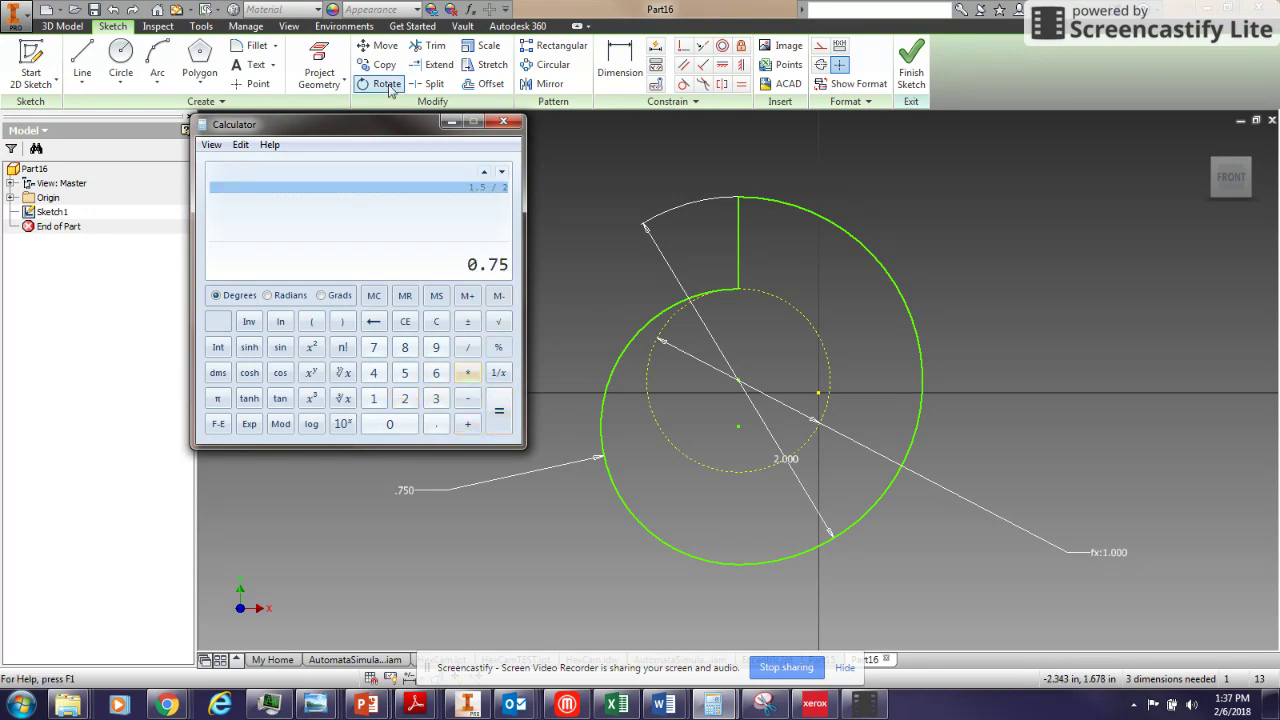
drag(392, 130, 331, 114)
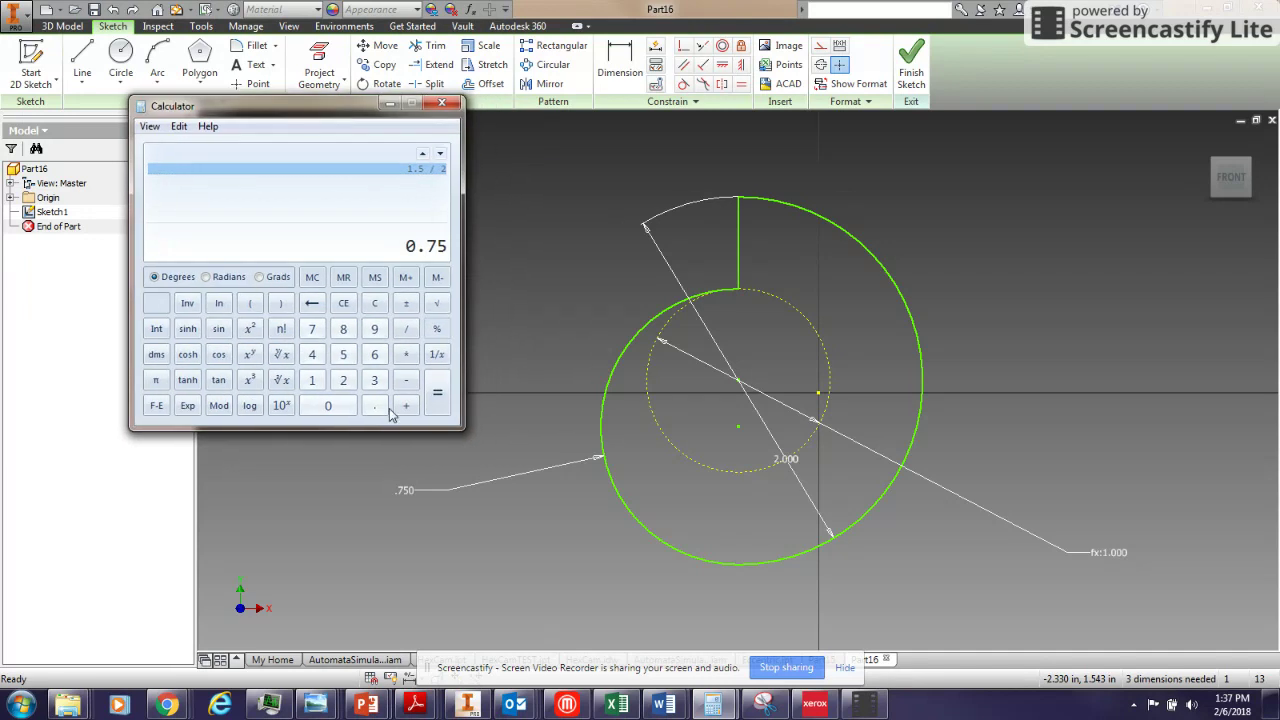
Step: Drive the .750 arc radius dimension by the formula d0*.75/2
double_click(405, 490)
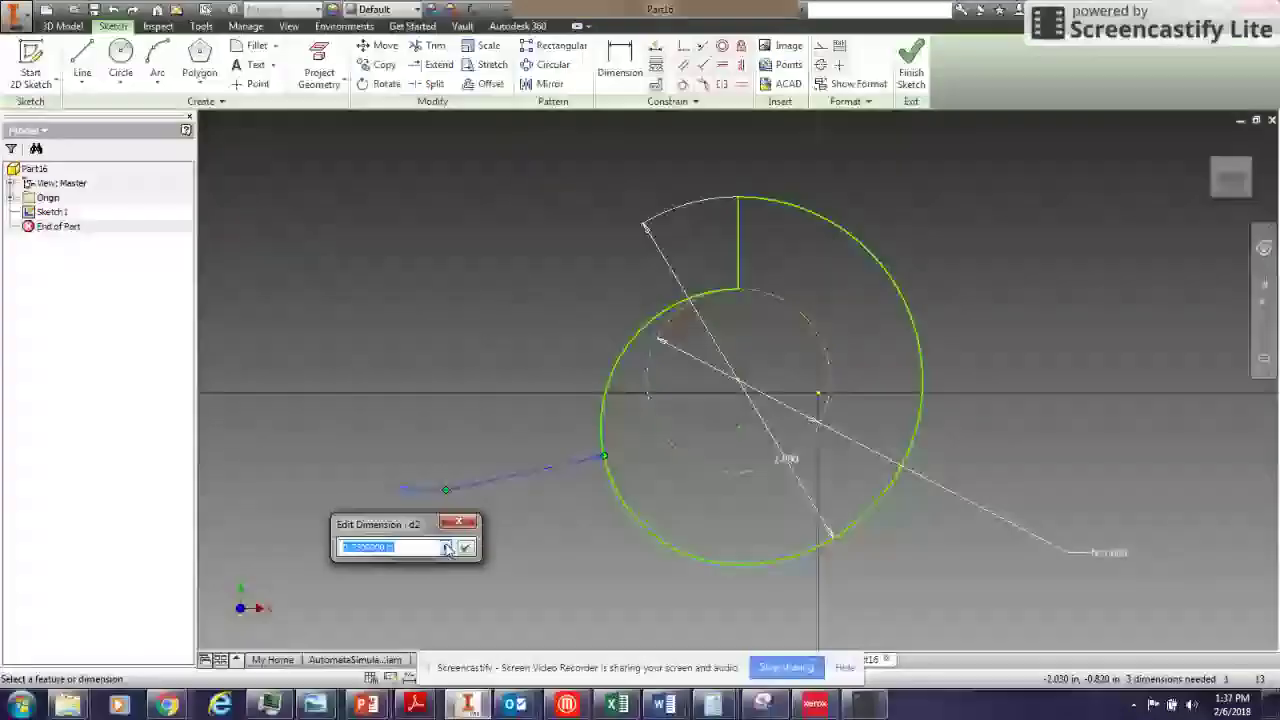
click(788, 459)
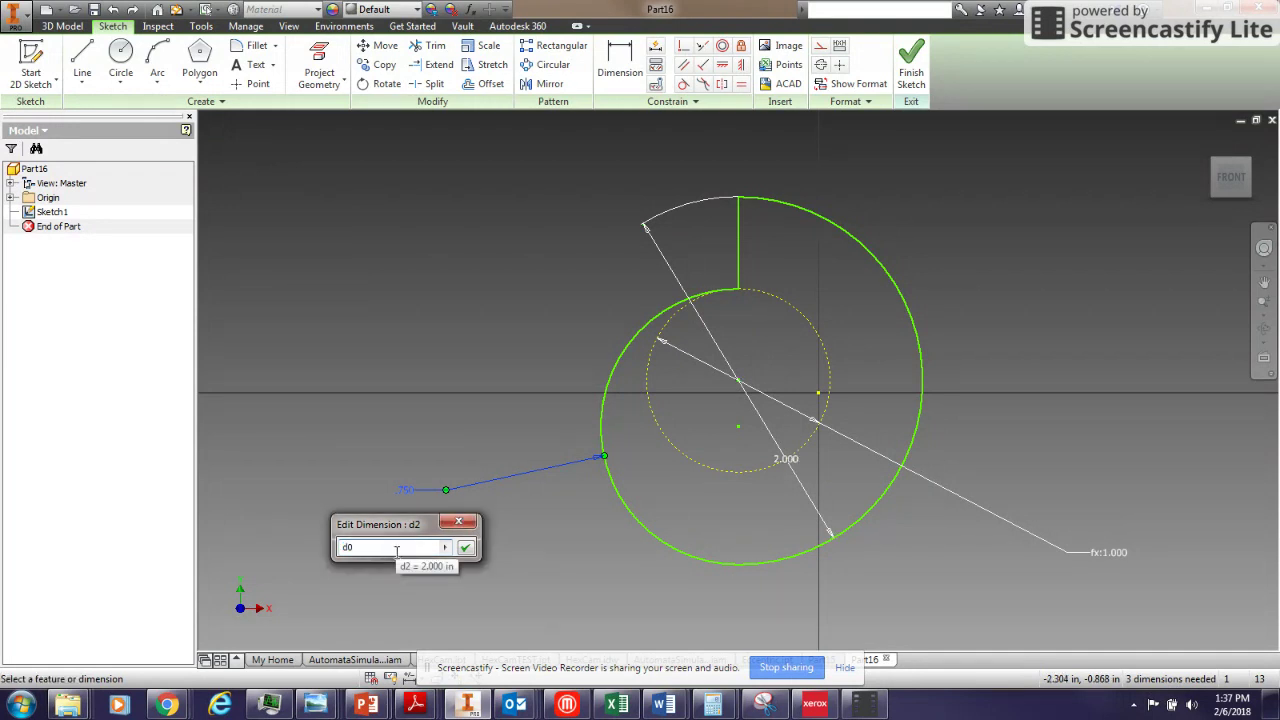
text(*)
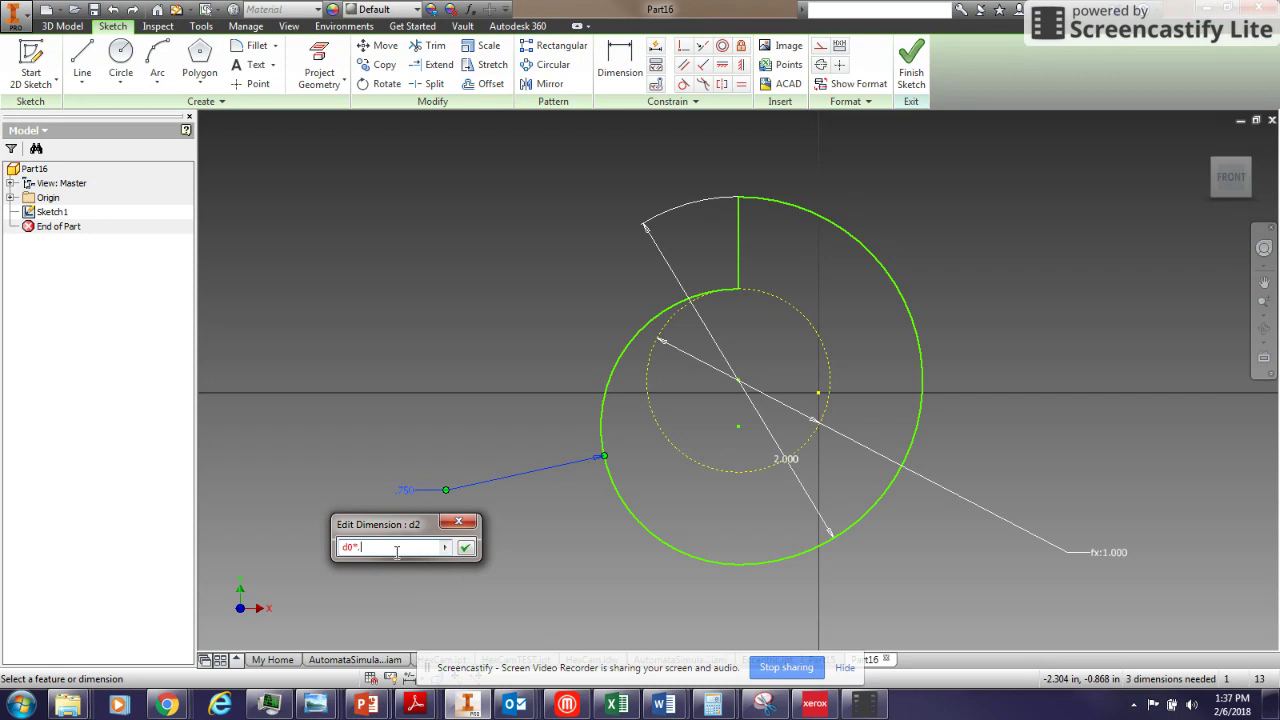
text(.1)
key(BackSpace)
key(BackSpace)
text(75/2)
click(467, 549)
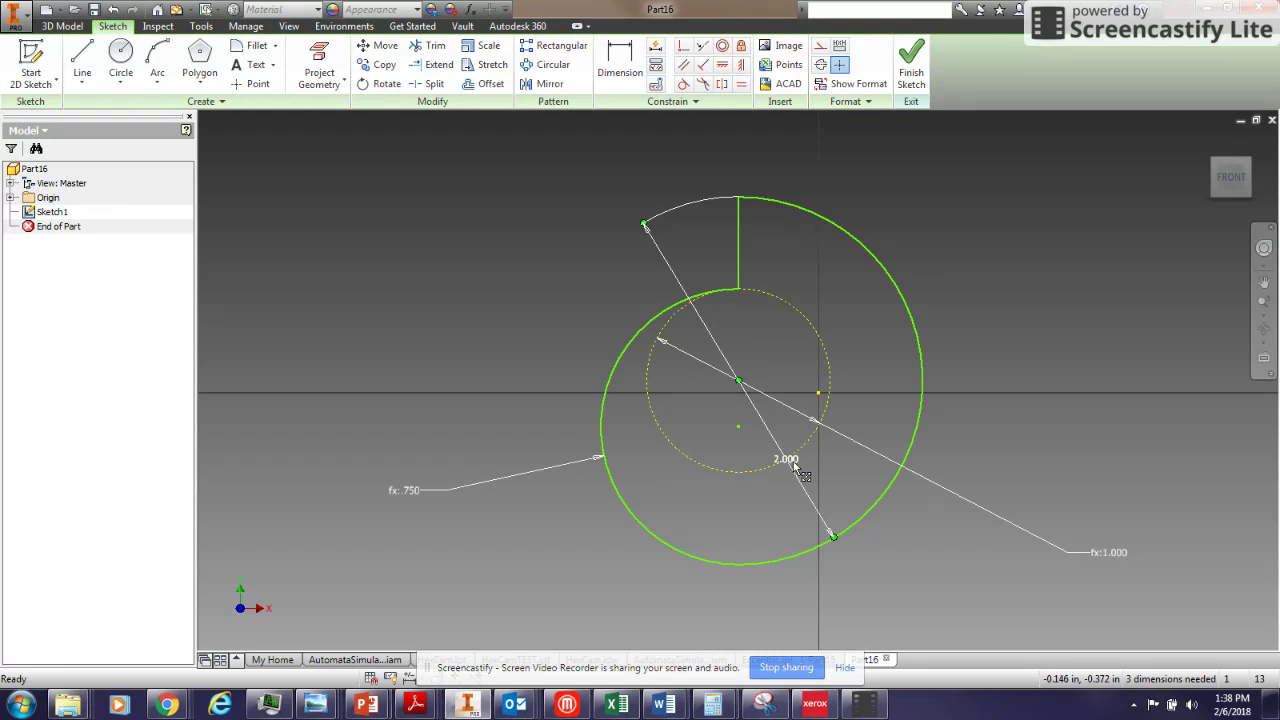
double_click(795, 465)
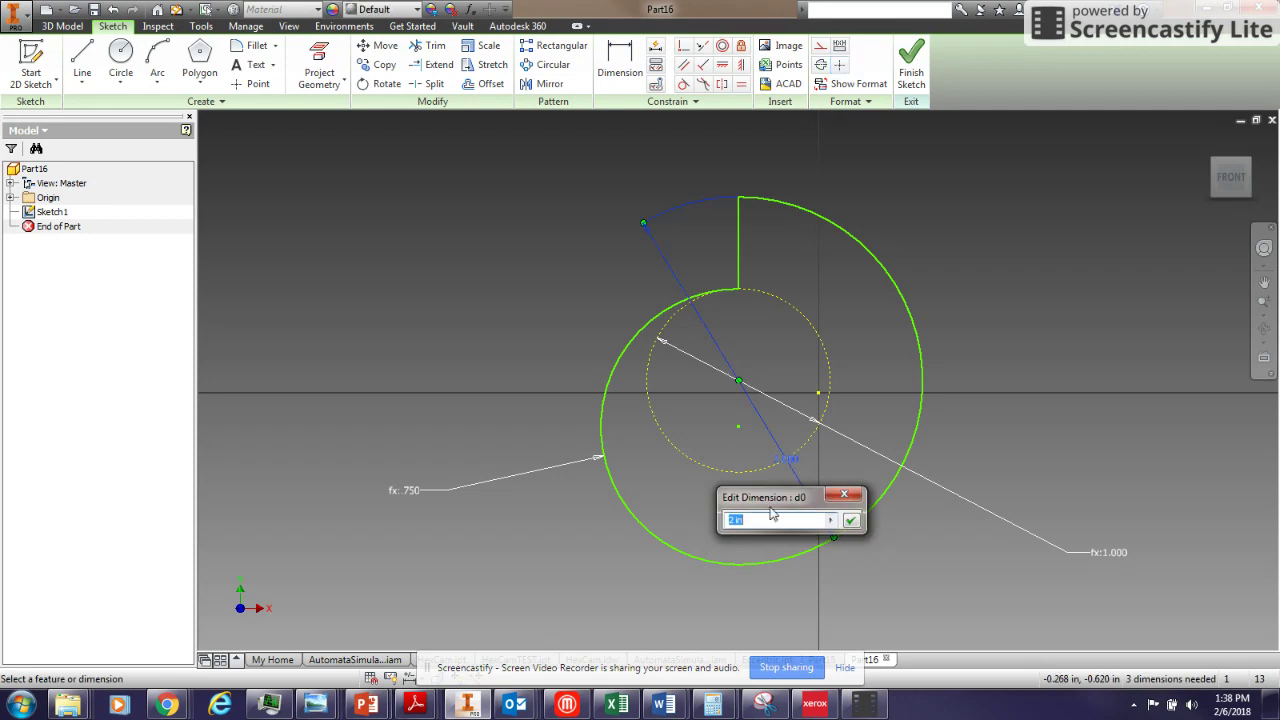
text(3)
key(Return)
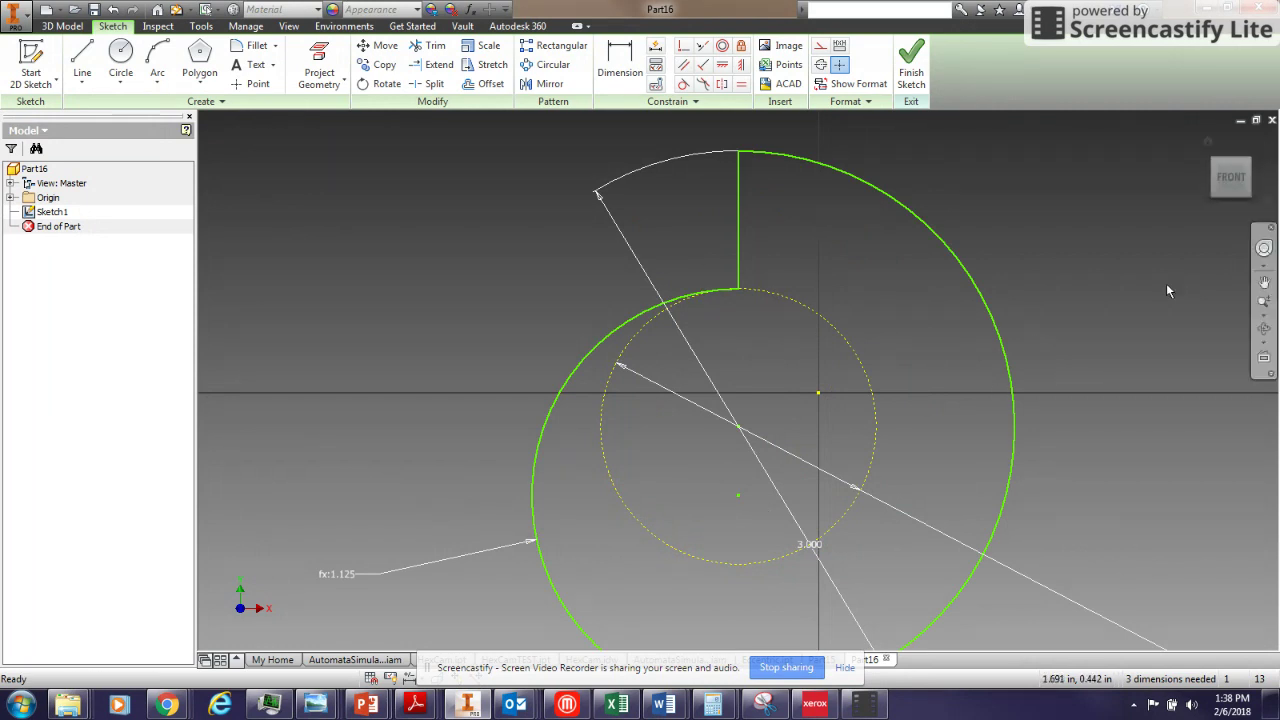
double_click(815, 549)
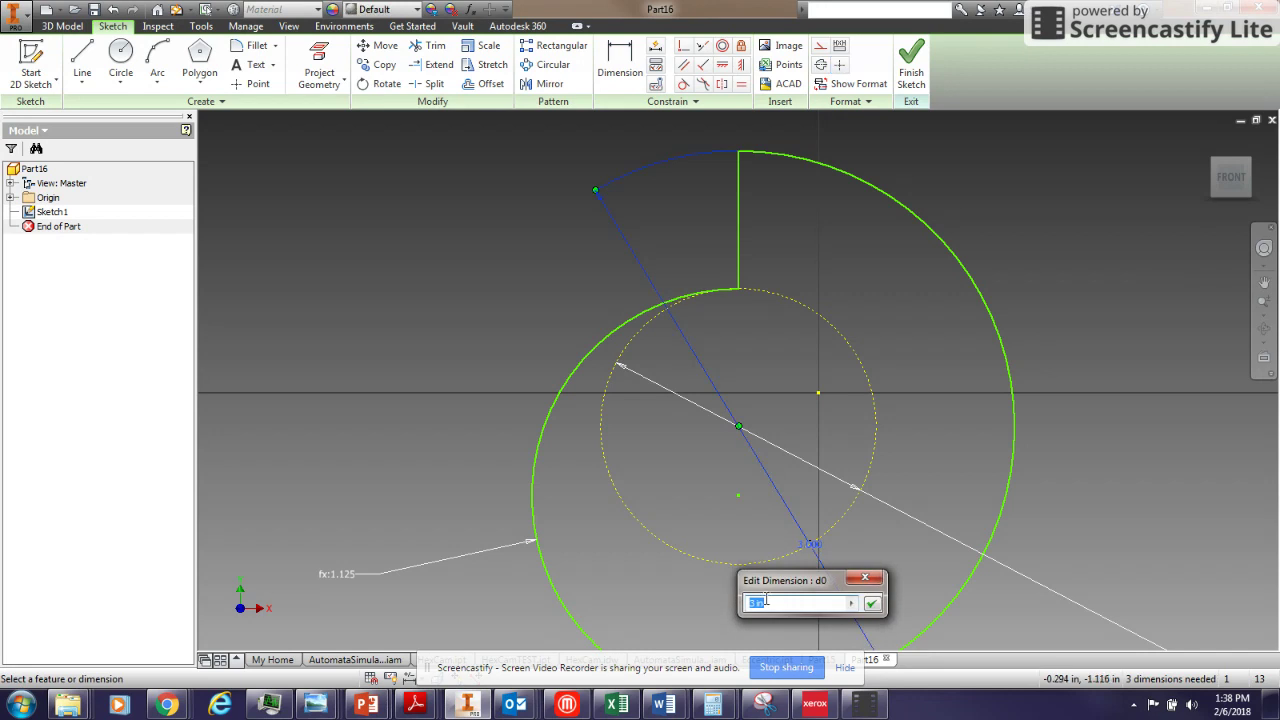
text(2)
key(Return)
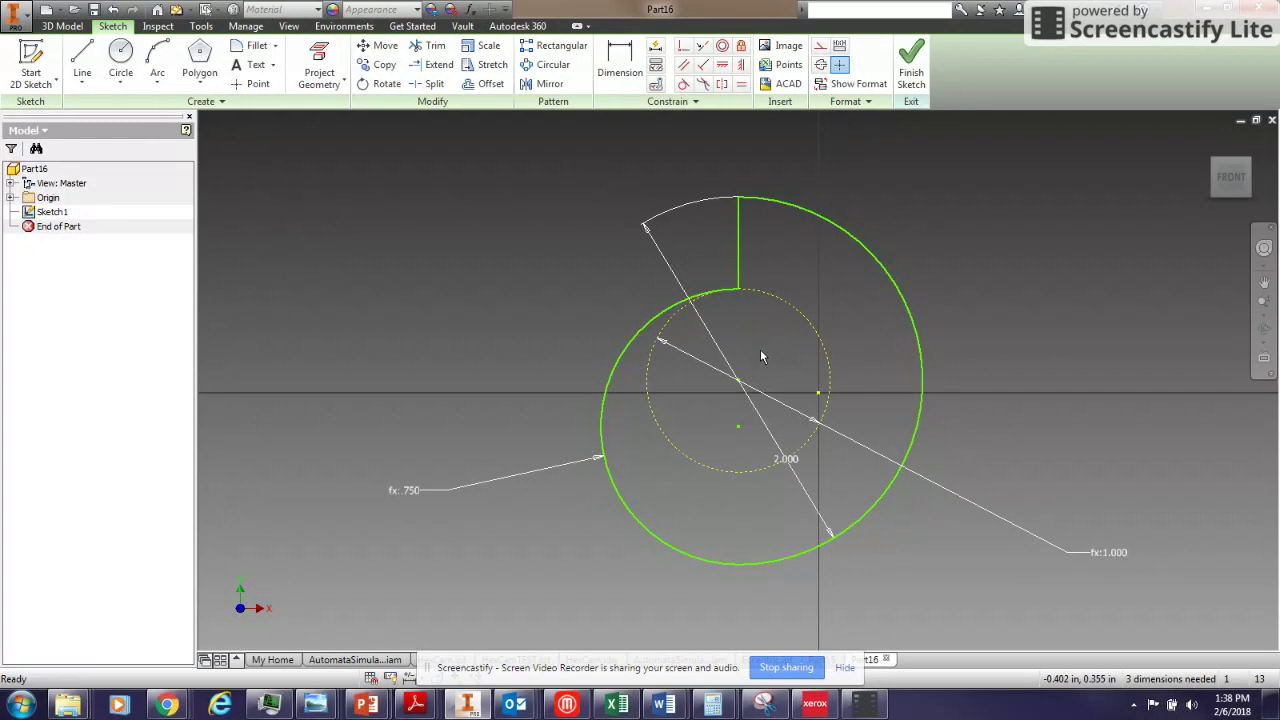
Step: Draw a .250 diameter circle centred on the cam's centre point
click(119, 56)
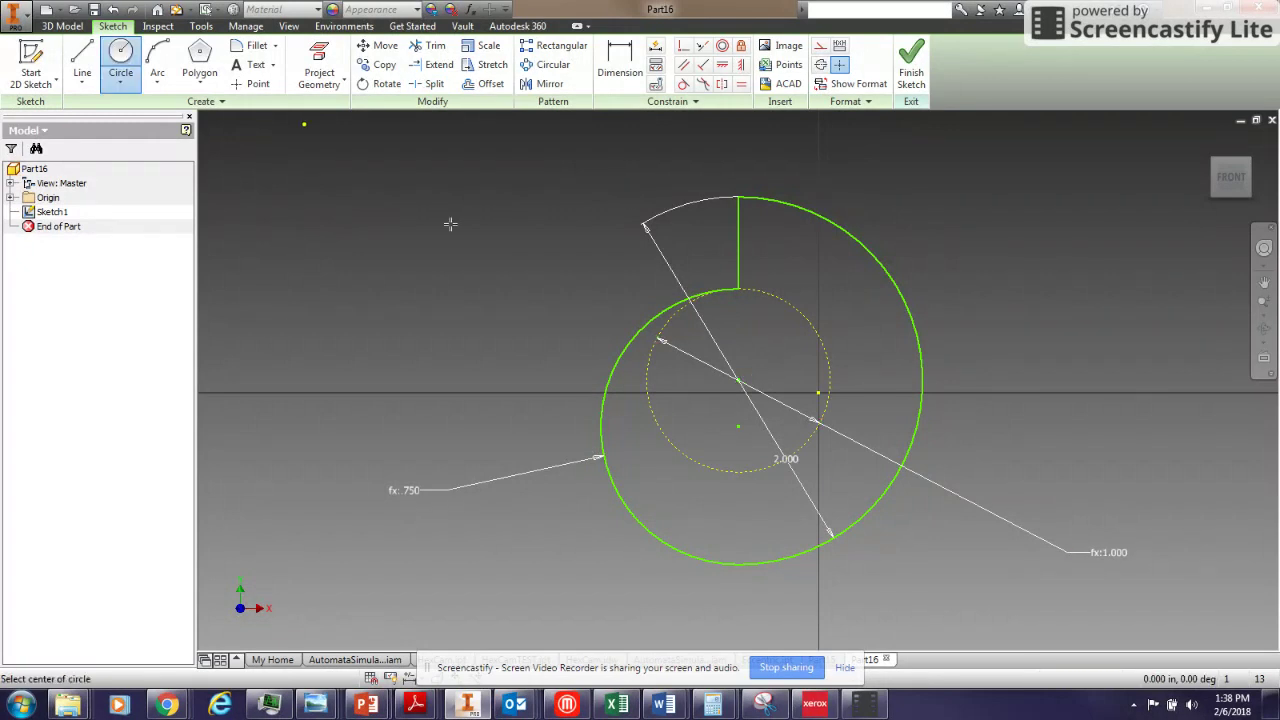
click(738, 381)
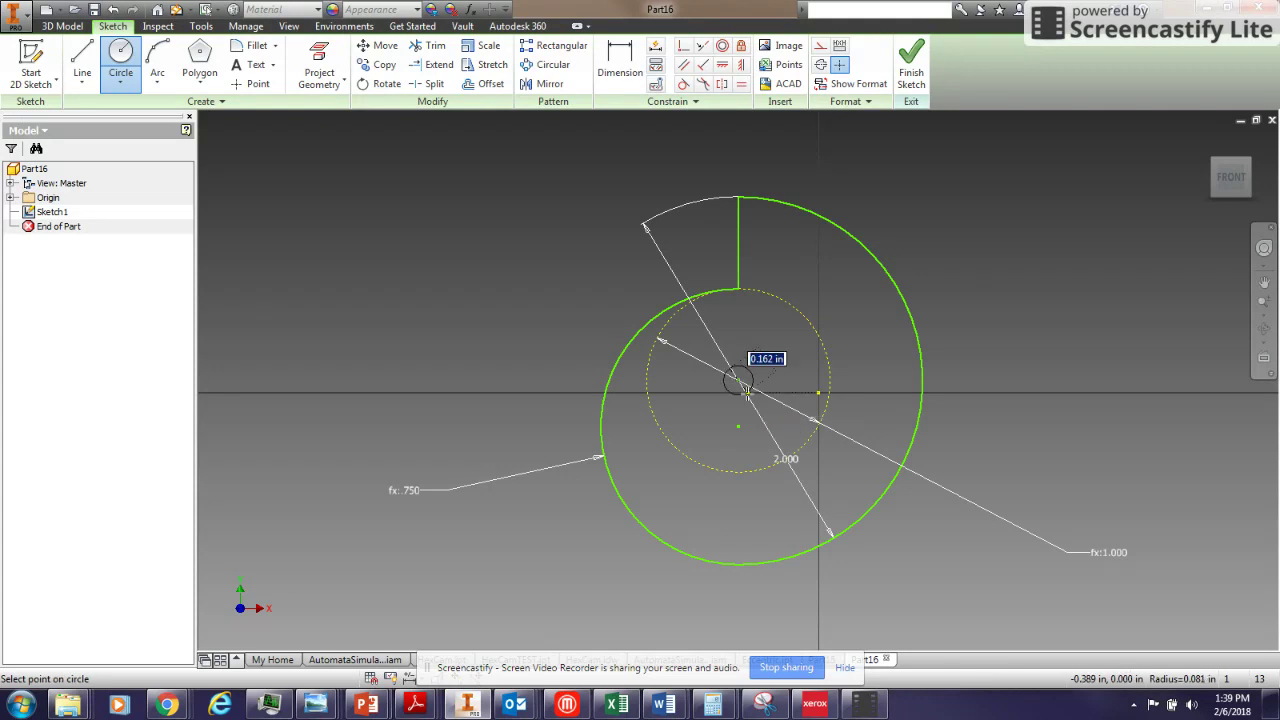
text(.25)
key(Return)
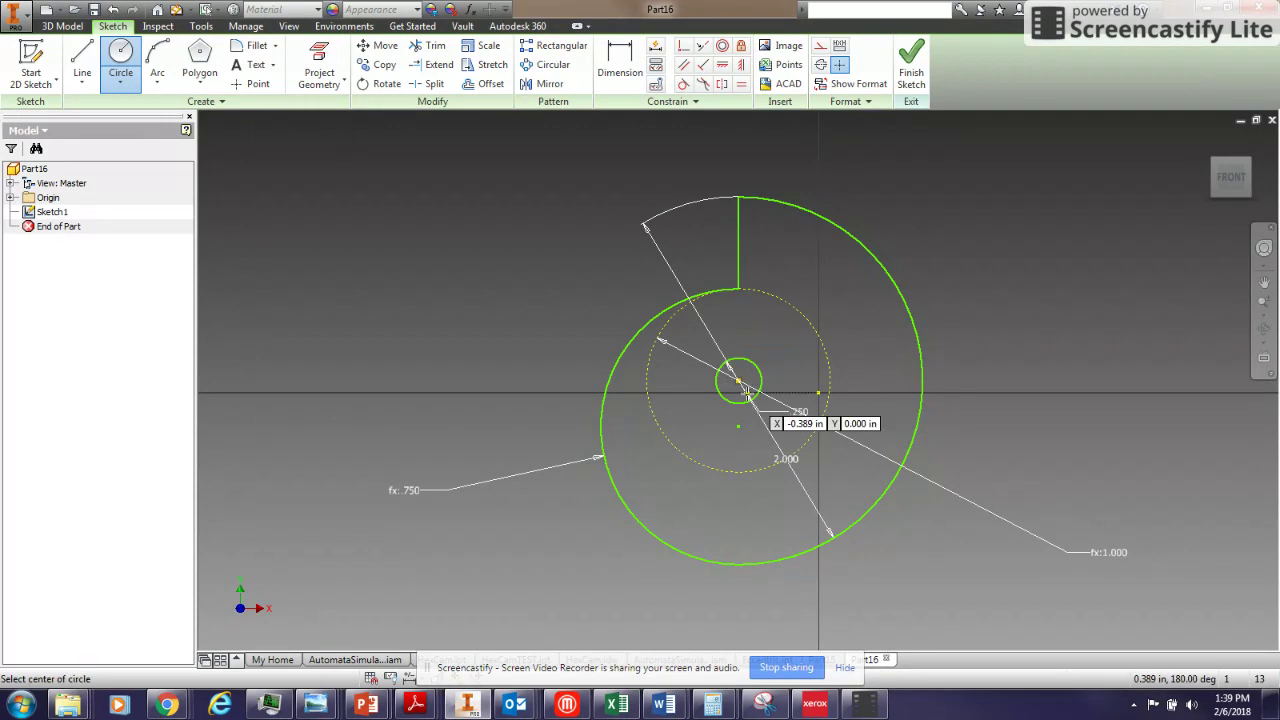
Step: Finish the sketch and extrude the cam profile around the hole into solid Extrusion1
click(912, 72)
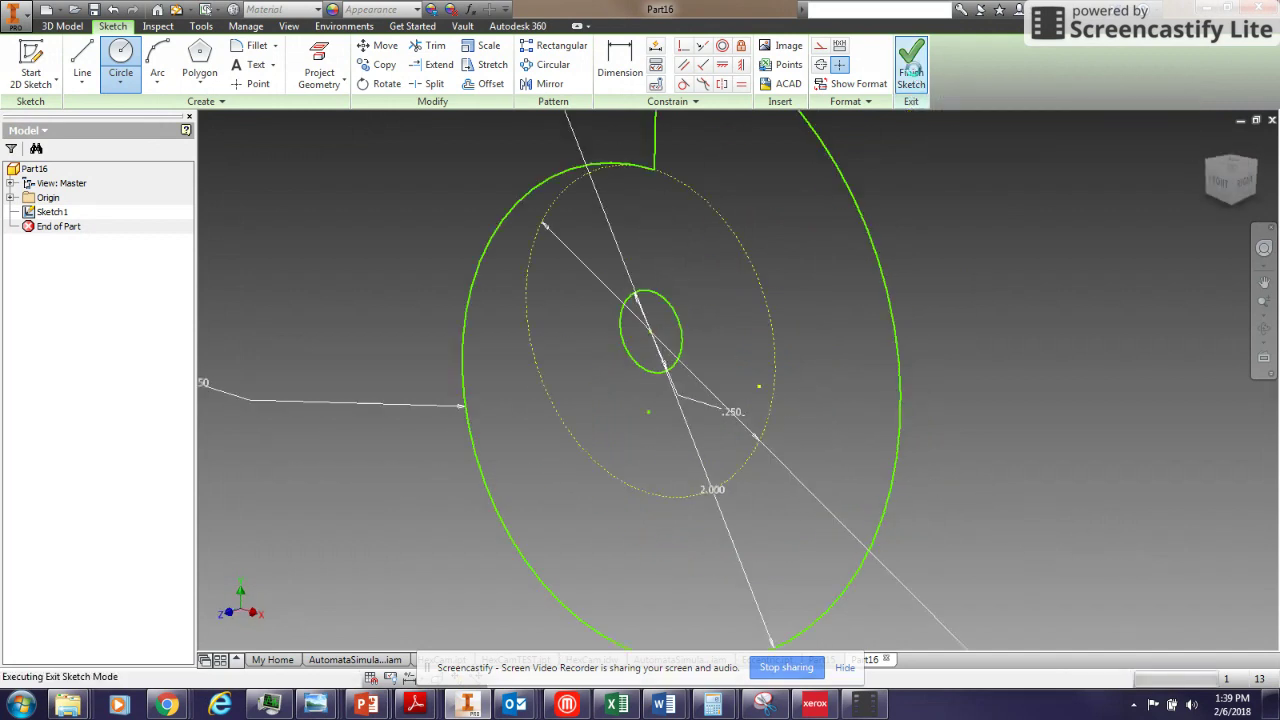
click(82, 60)
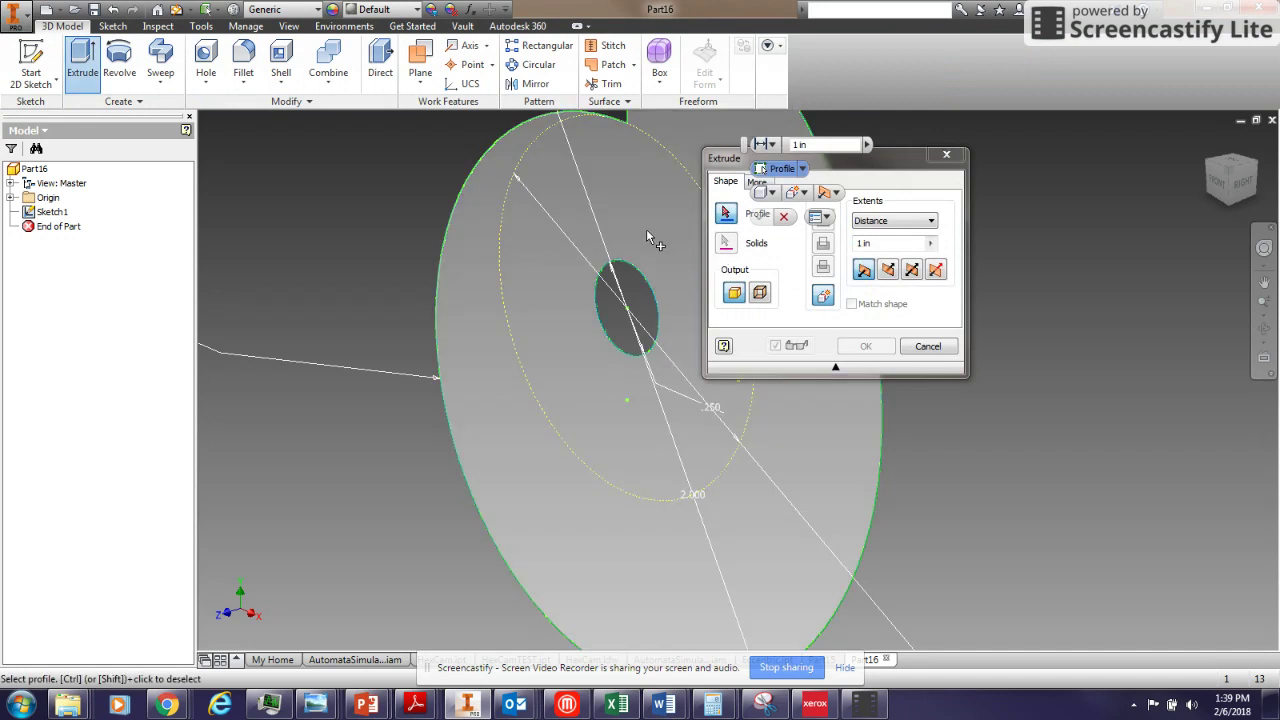
click(646, 229)
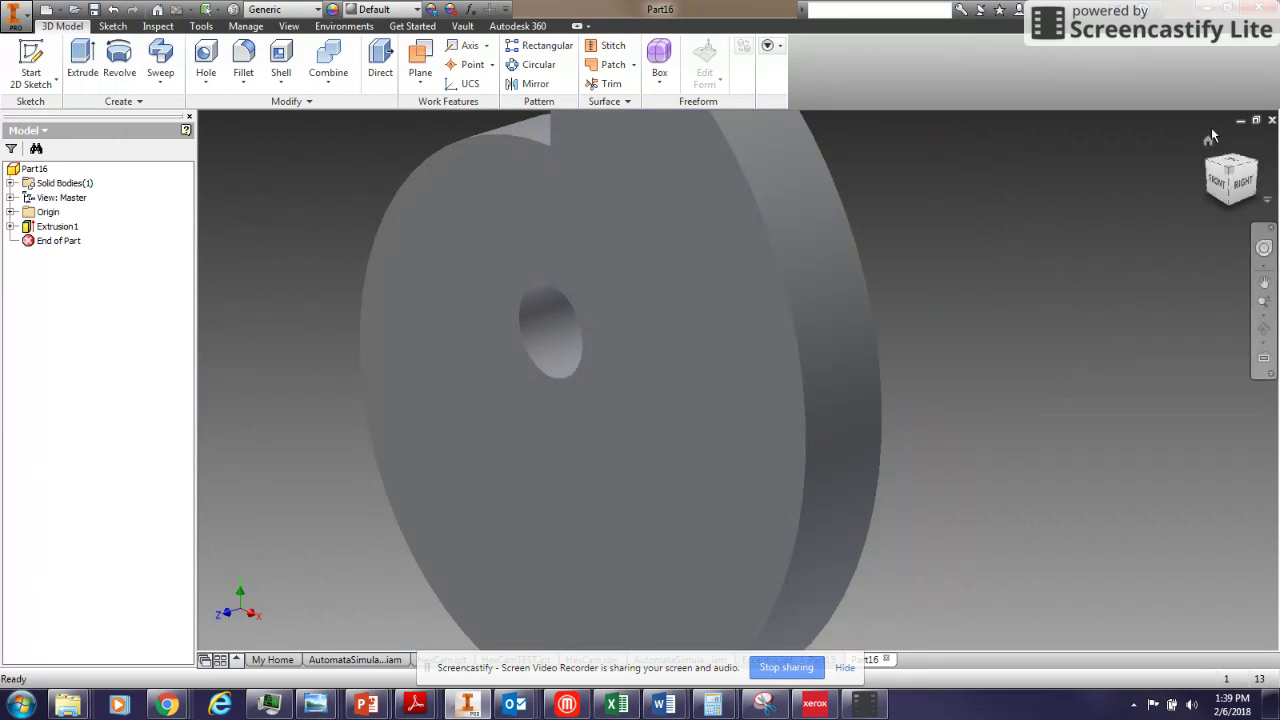
click(1208, 142)
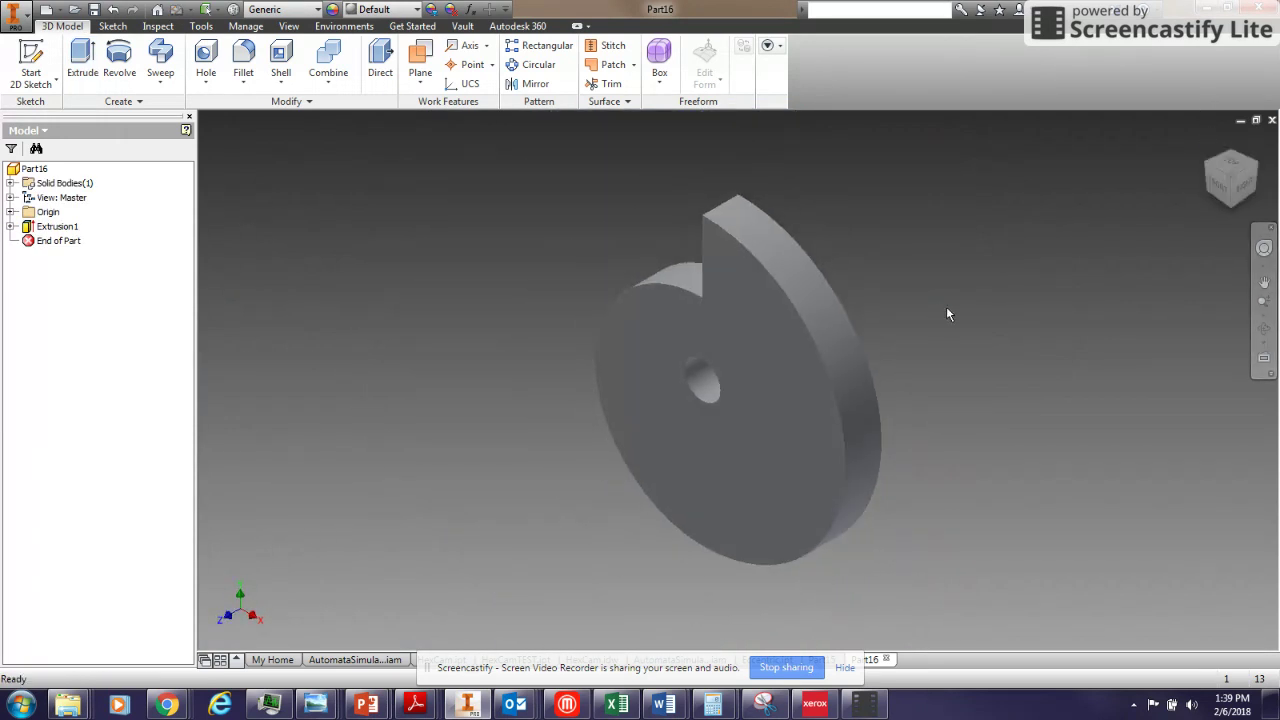